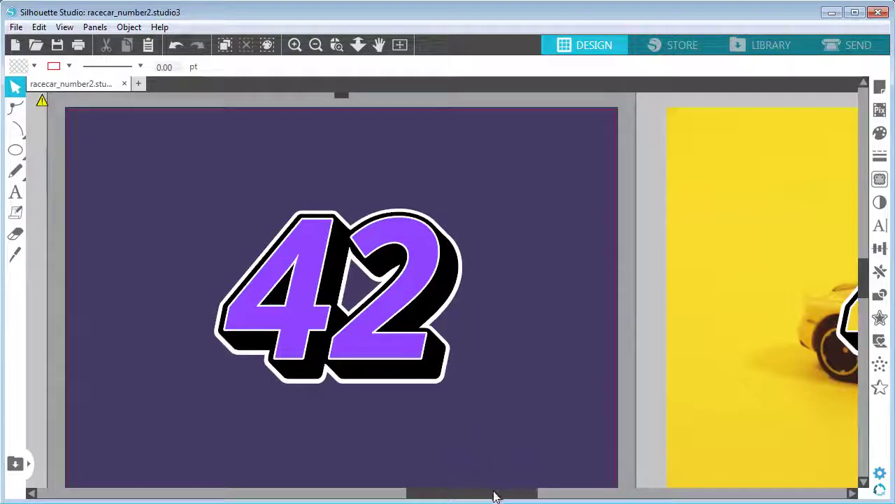
Step: Look over the finished 42 designs on the purple page, the yellow car image and the red car image
{"action": "left_click_drag", "start_coordinate": [496, 492], "coordinate": [654, 494]}
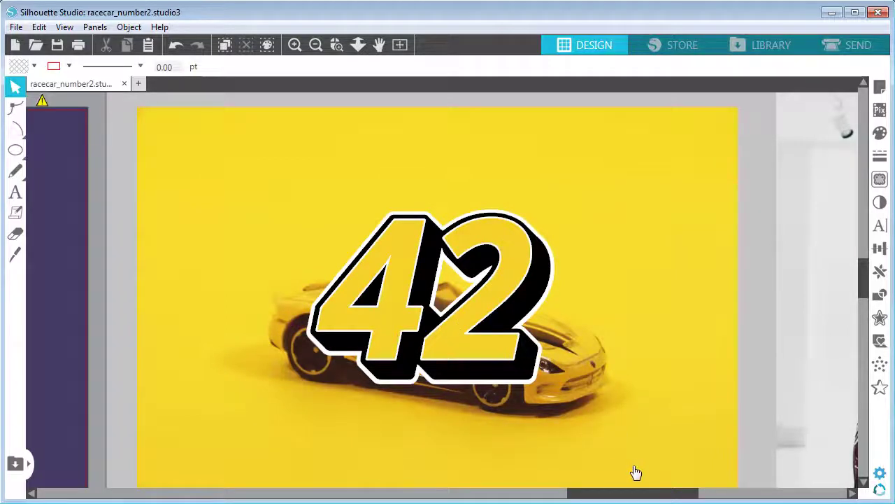
{"action": "left_click_drag", "start_coordinate": [632, 497], "coordinate": [789, 497]}
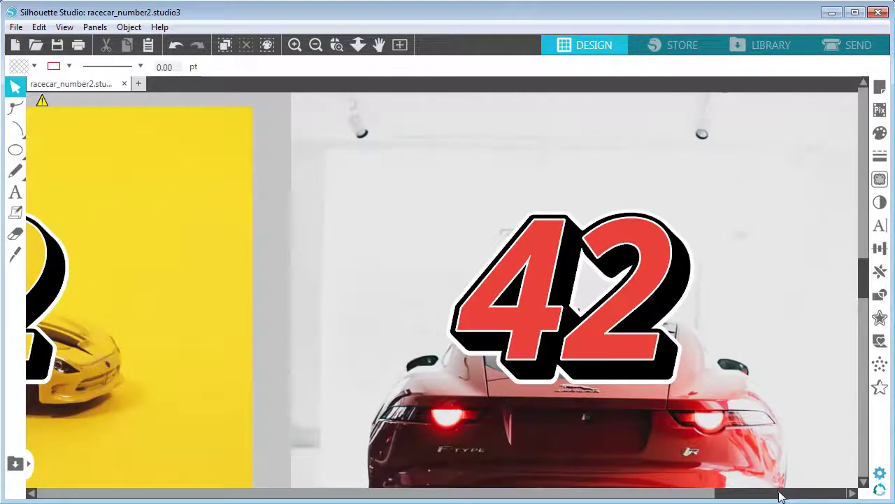
{"action": "left_click_drag", "start_coordinate": [781, 496], "coordinate": [462, 492]}
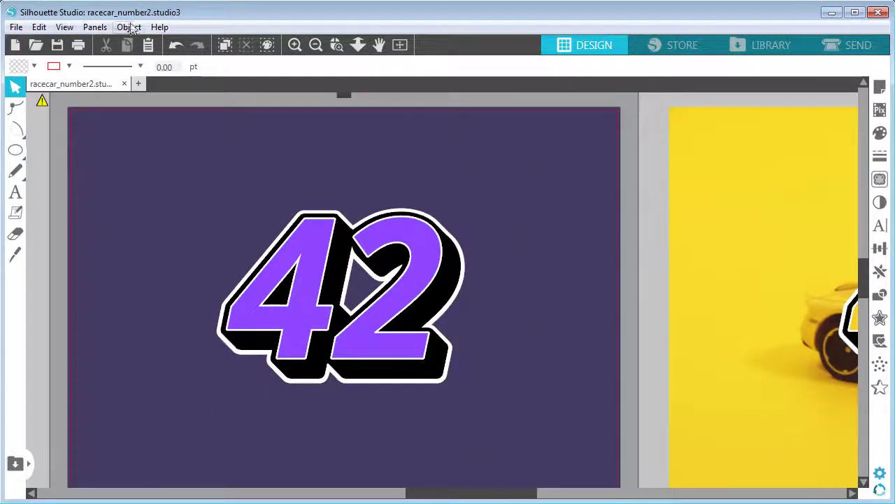
Step: Check which edition and release of the software is installed
{"action": "left_click", "coordinate": [158, 28]}
{"action": "left_click", "coordinate": [165, 167]}
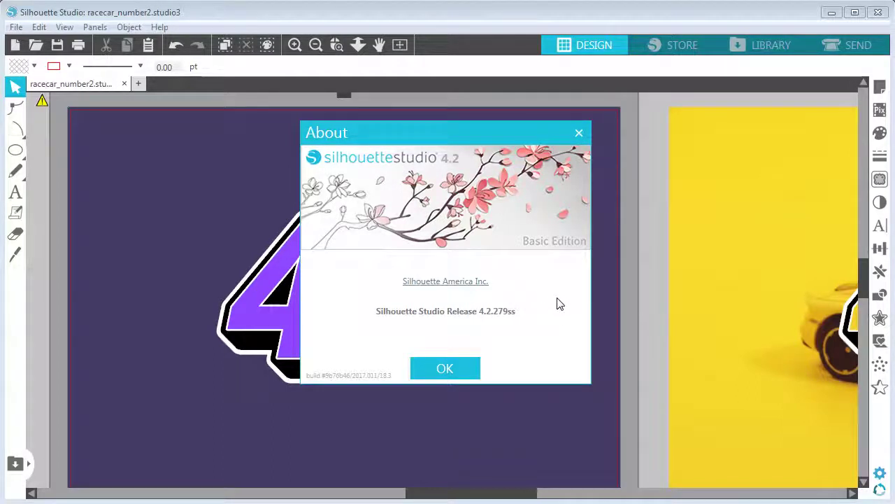
{"action": "left_click", "coordinate": [448, 373]}
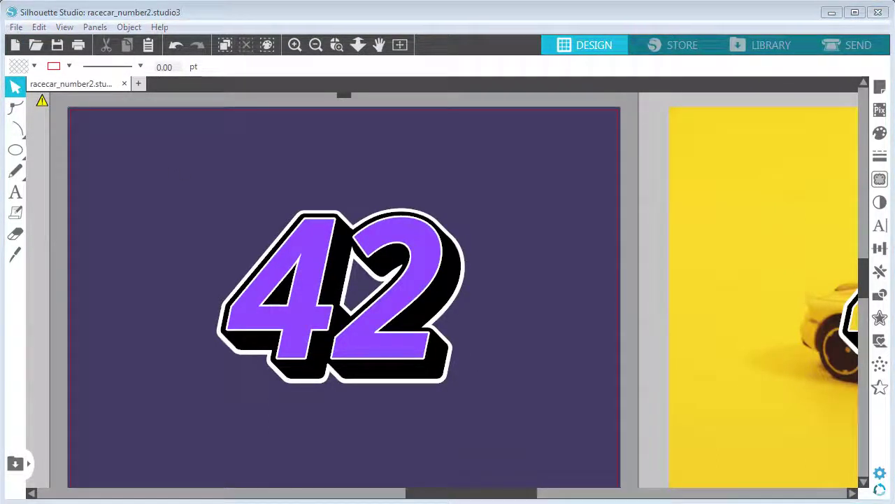
Step: Create a new document and add the text "42" on the page
{"action": "left_click", "coordinate": [16, 27]}
{"action": "left_click", "coordinate": [20, 45]}
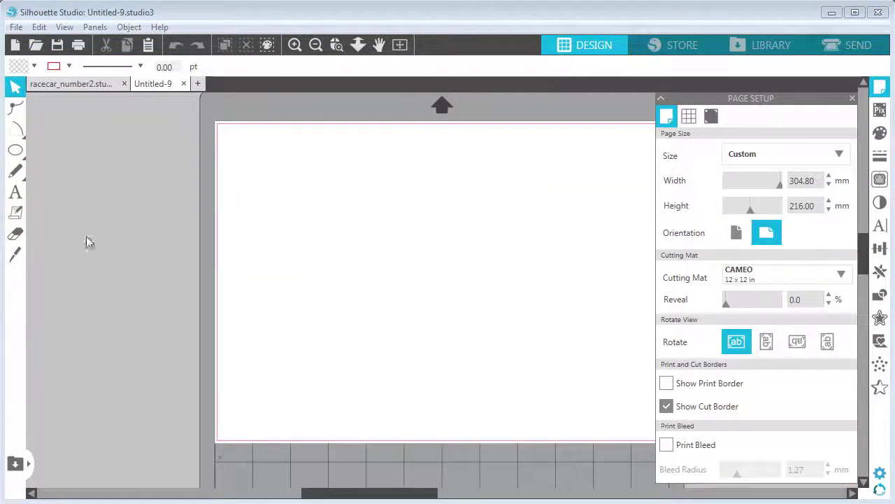
{"action": "left_click", "coordinate": [16, 195]}
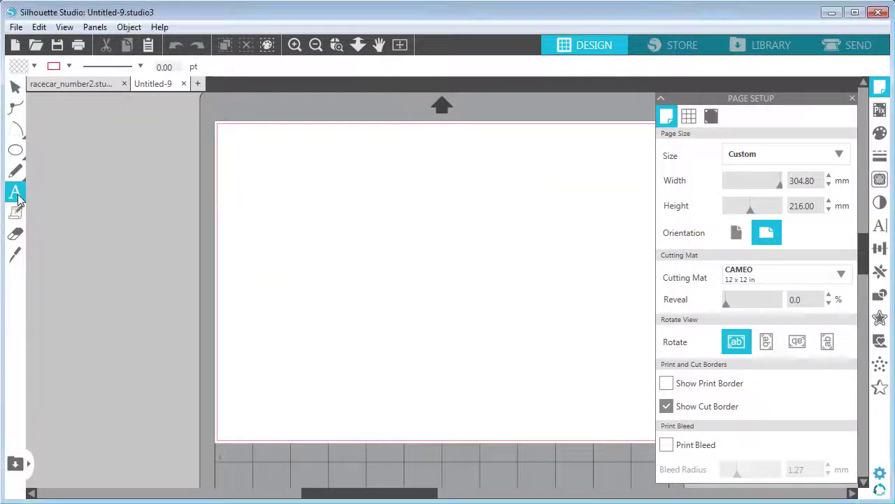
{"action": "left_click", "coordinate": [344, 272]}
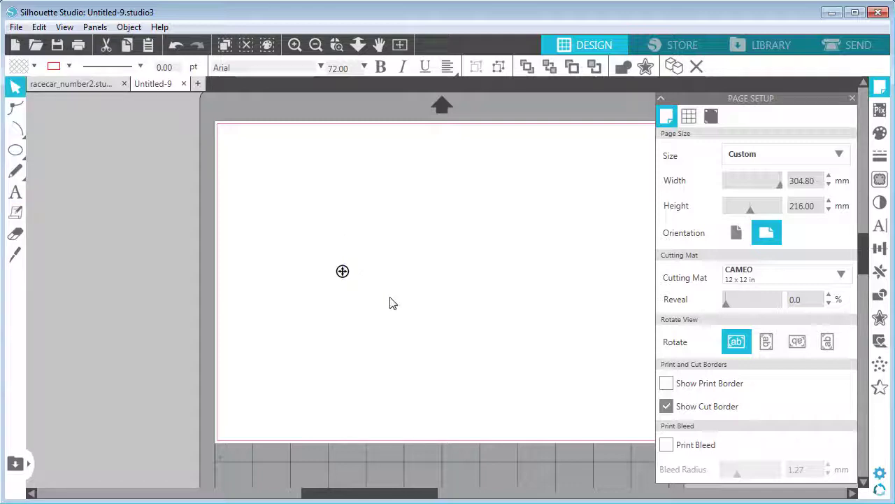
{"action": "type", "text": "42"}
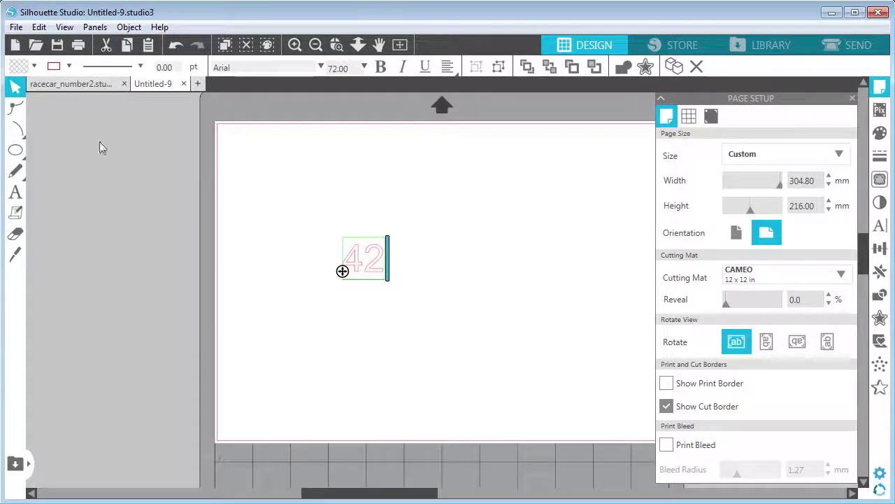
Step: Enlarge the 42 text to about 120 mm wide and set its font to Open Sans bold italic
{"action": "left_click_drag", "start_coordinate": [296, 204], "coordinate": [497, 362]}
{"action": "left_click_drag", "start_coordinate": [452, 298], "coordinate": [455, 324]}
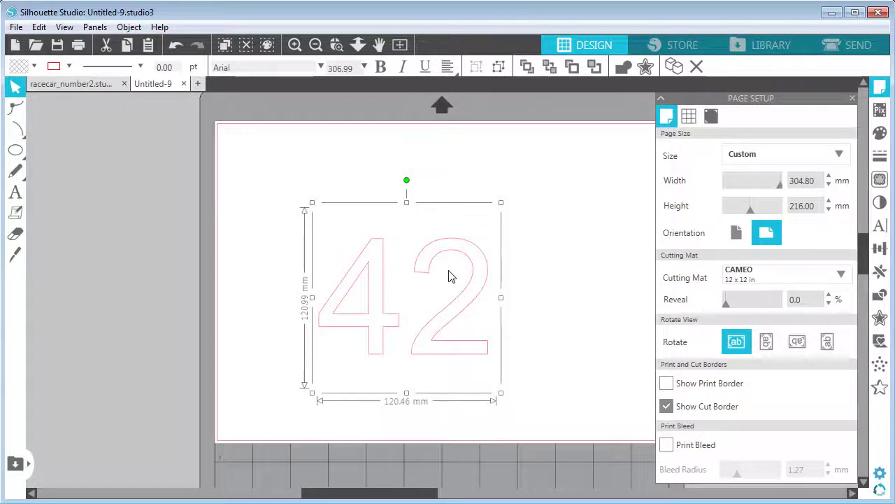
{"action": "left_click_drag", "start_coordinate": [264, 68], "coordinate": [197, 72]}
{"action": "type", "text": "open Sans"}
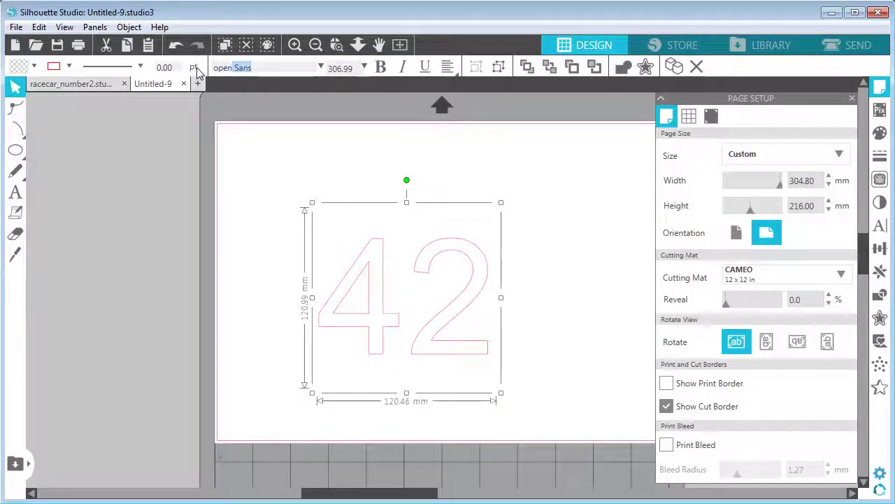
{"action": "key", "text": "Return"}
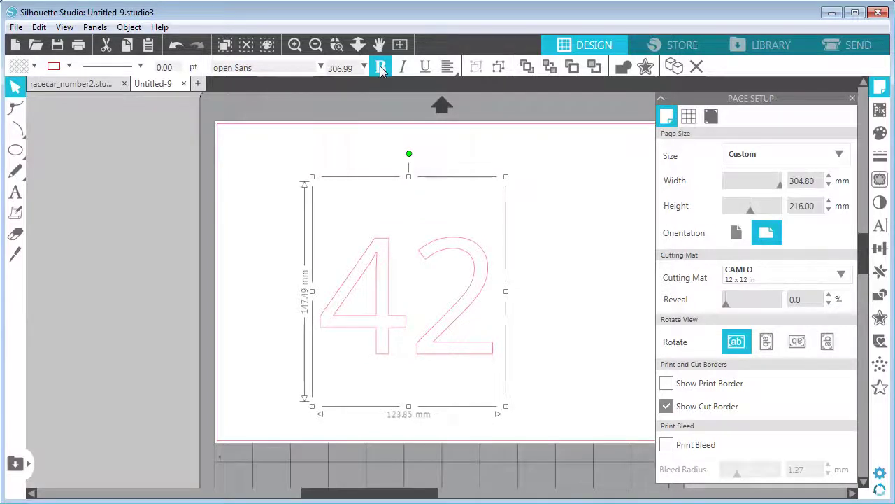
{"action": "left_click", "coordinate": [382, 68]}
{"action": "left_click", "coordinate": [404, 67]}
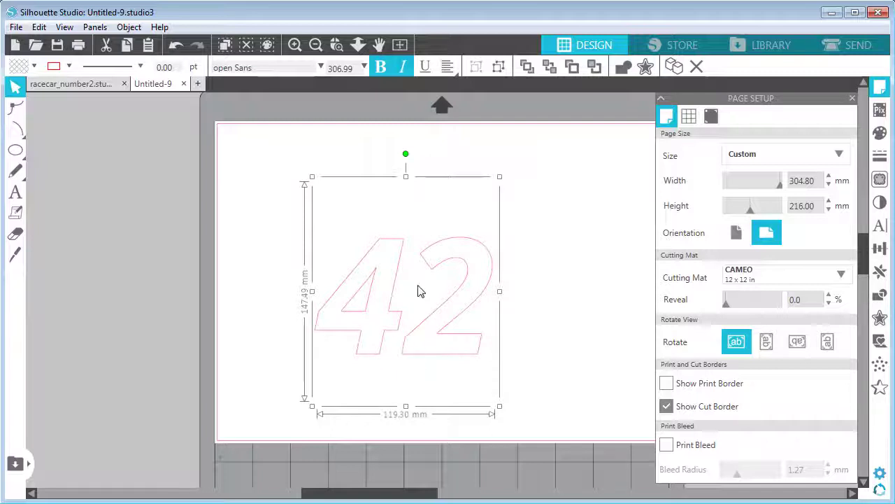
Step: Make the 42 text's line transparent, fill it with purple and shift it slightly up the page
{"action": "left_click", "coordinate": [68, 66]}
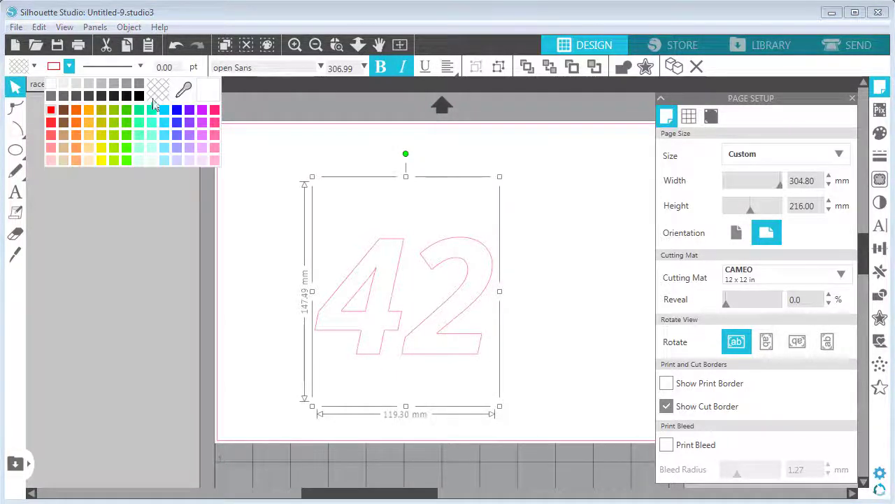
{"action": "left_click", "coordinate": [155, 98]}
{"action": "left_click", "coordinate": [34, 66]}
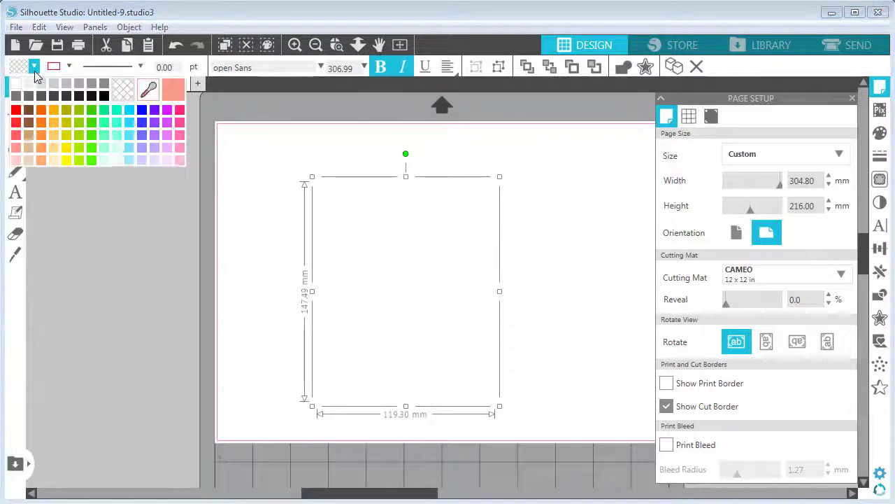
{"action": "left_click", "coordinate": [154, 126]}
{"action": "left_click_drag", "start_coordinate": [476, 279], "coordinate": [485, 263]}
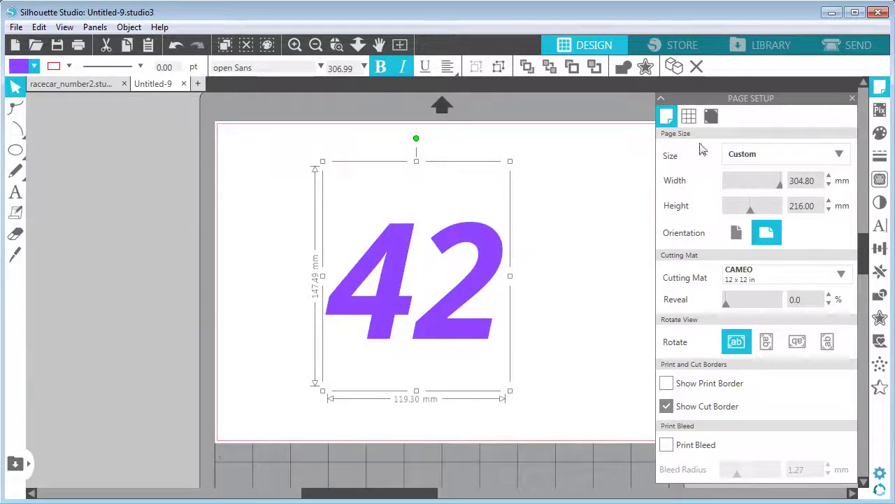
Step: Tint the page by showing a square grid with 0.10 mm spacing in a muted light purple
{"action": "left_click", "coordinate": [689, 116]}
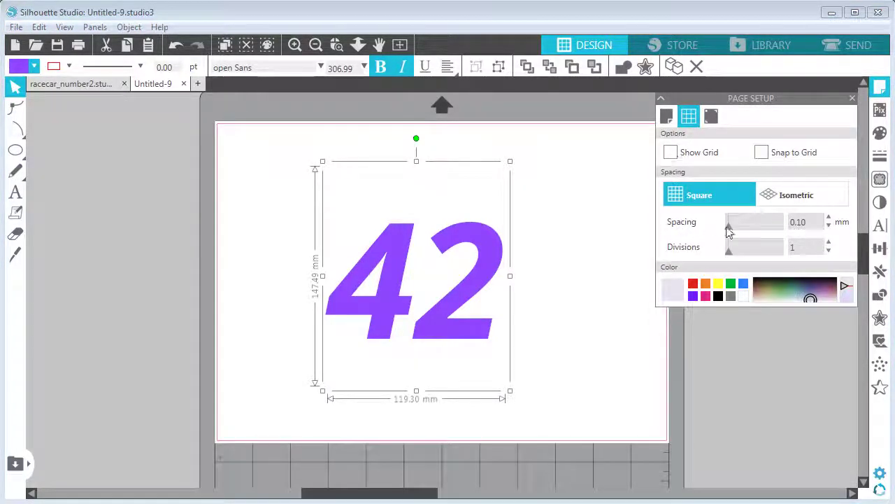
{"action": "left_click", "coordinate": [696, 153]}
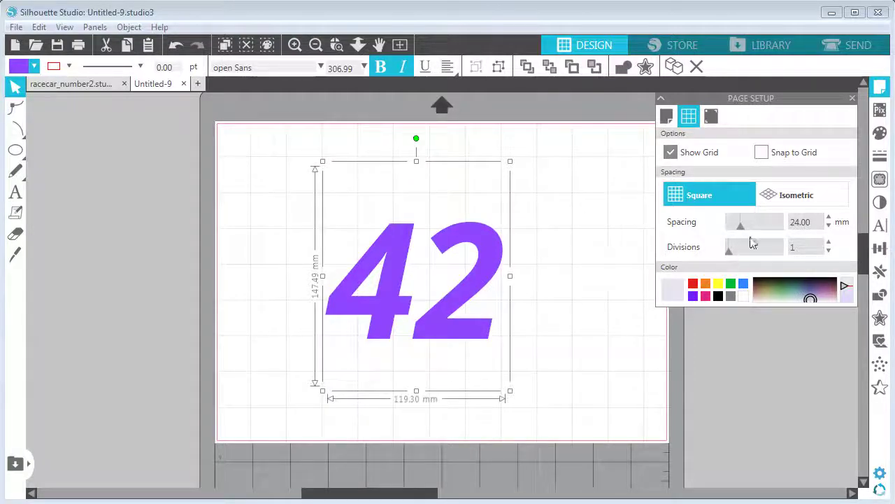
{"action": "left_click_drag", "start_coordinate": [740, 232], "coordinate": [727, 233]}
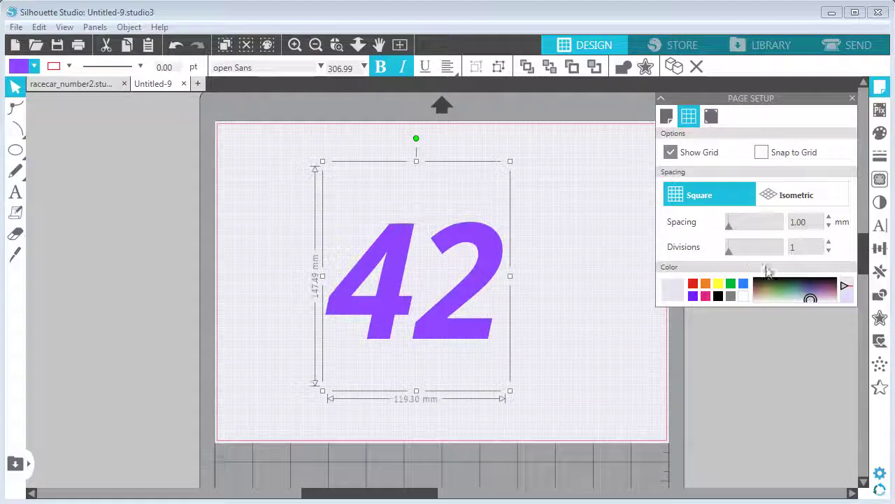
{"action": "left_click", "coordinate": [828, 225]}
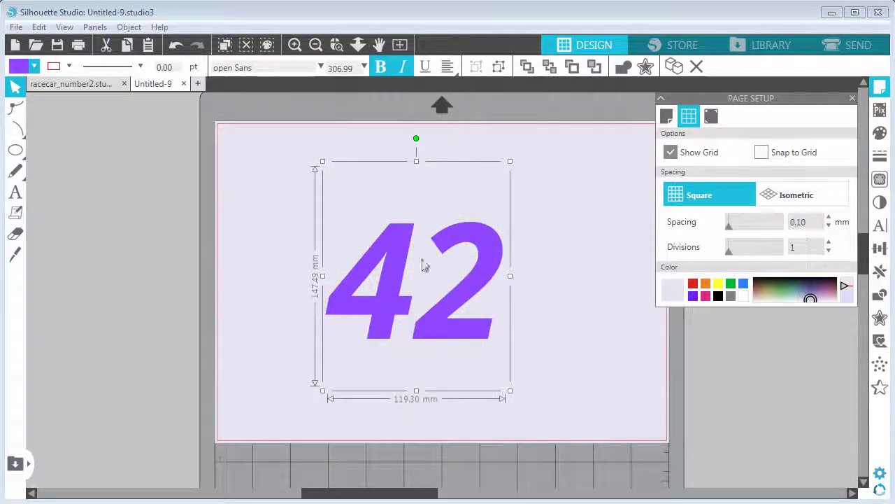
{"action": "left_click", "coordinate": [810, 297]}
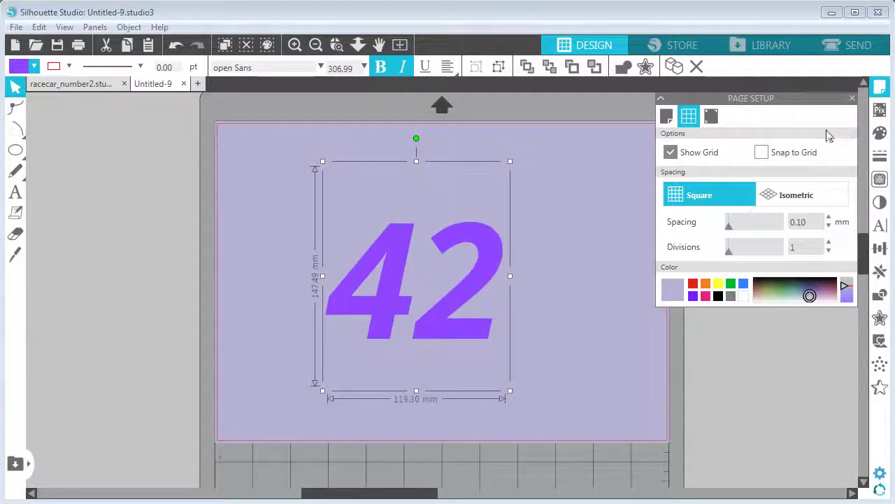
{"action": "left_click", "coordinate": [852, 98]}
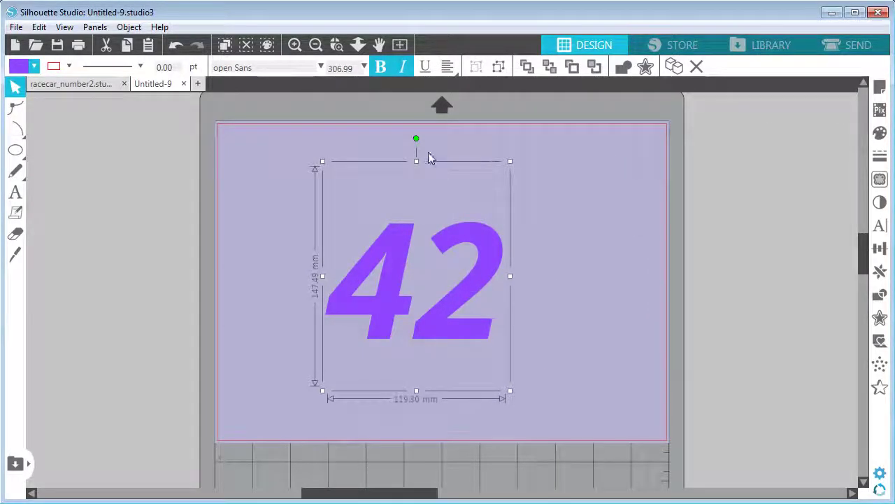
Step: Give the 42 text a white 5 pt outline positioned behind its fill, using the finished racecar number design as reference
{"action": "left_click", "coordinate": [56, 86]}
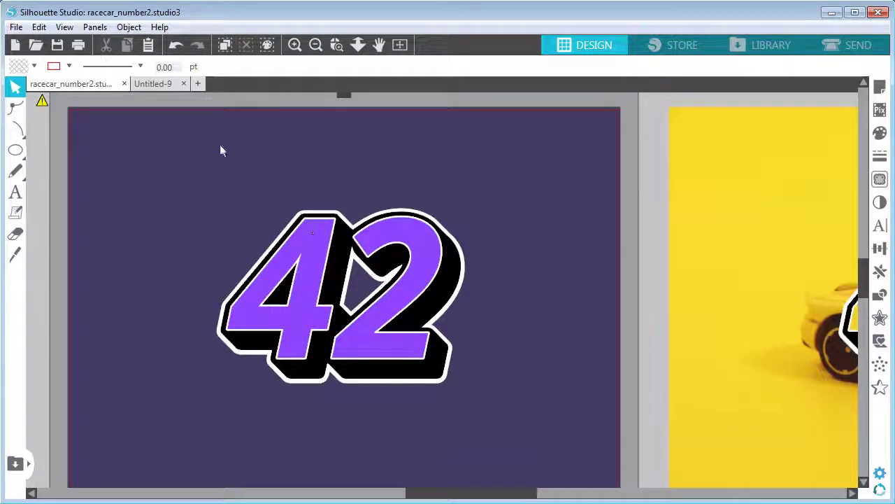
{"action": "left_click", "coordinate": [152, 84]}
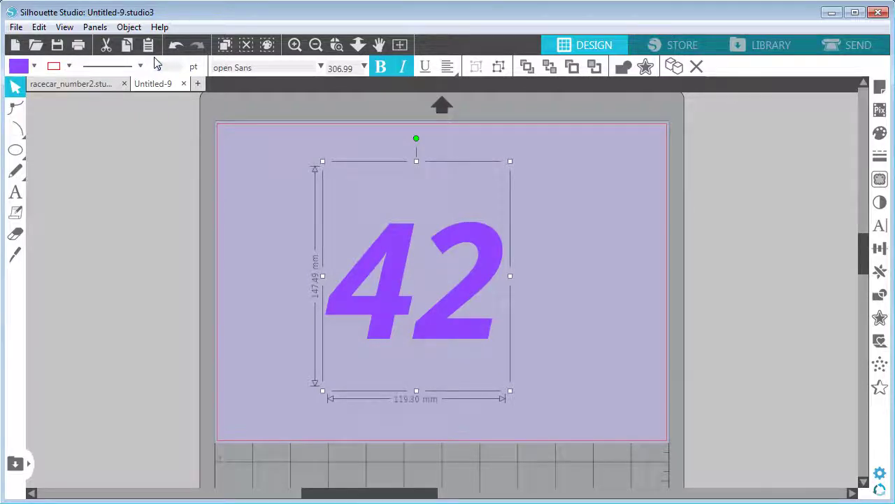
{"action": "left_click", "coordinate": [70, 65]}
{"action": "left_click", "coordinate": [50, 84]}
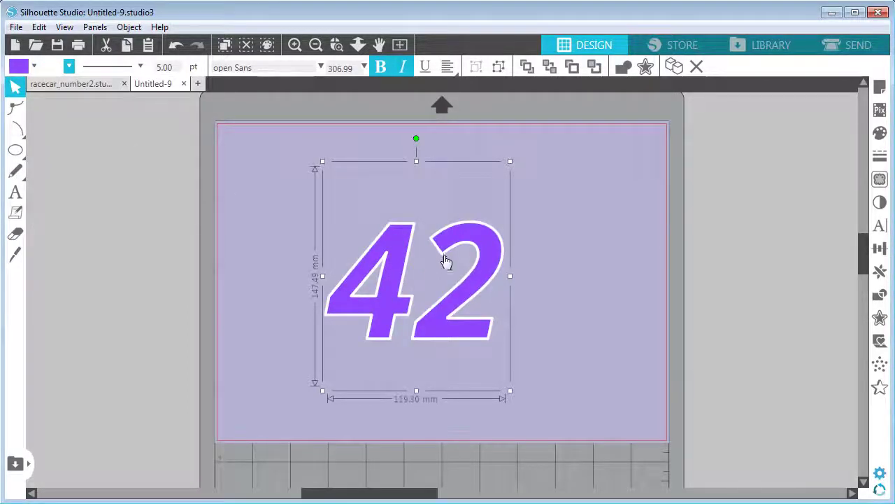
{"action": "left_click", "coordinate": [880, 158]}
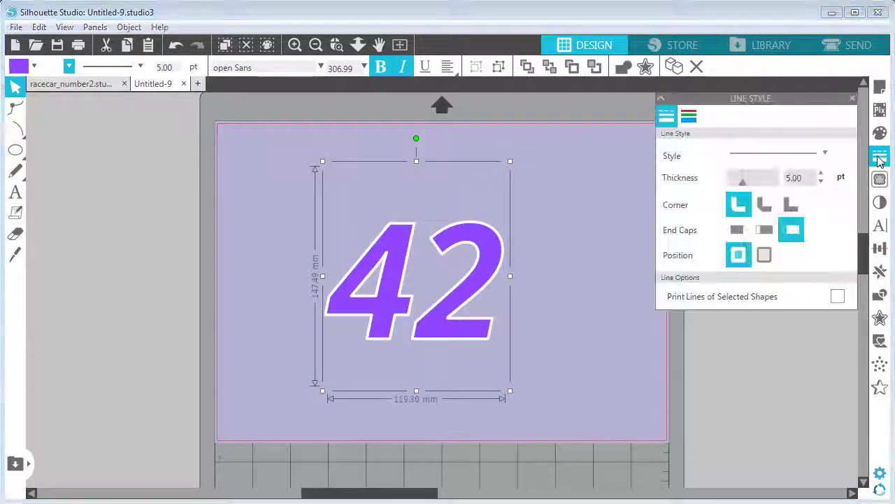
{"action": "left_click", "coordinate": [762, 260]}
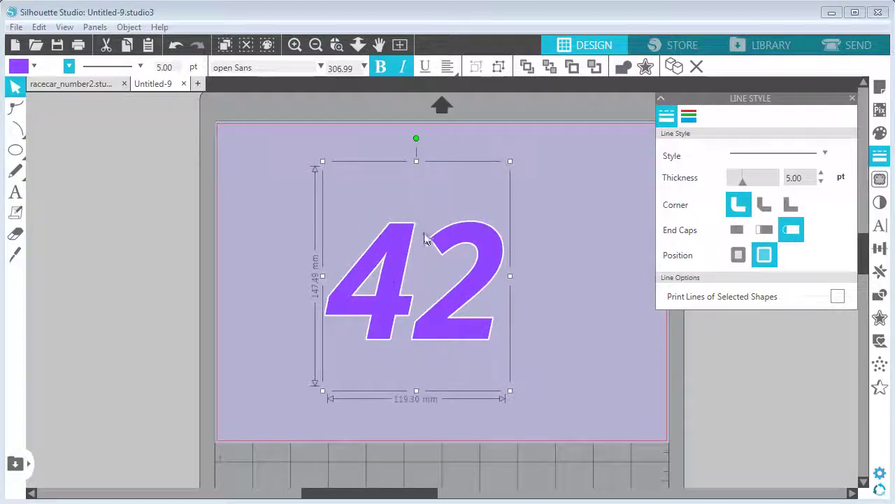
Step: Move the 42 text nearer the page's centre, duplicate it and place the copy to the upper left of the original
{"action": "left_click_drag", "start_coordinate": [488, 246], "coordinate": [522, 237]}
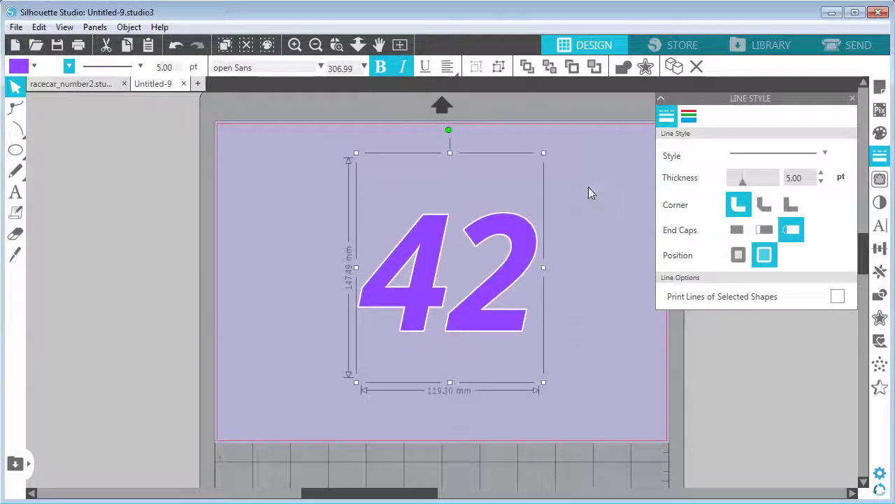
{"action": "left_click", "coordinate": [676, 70]}
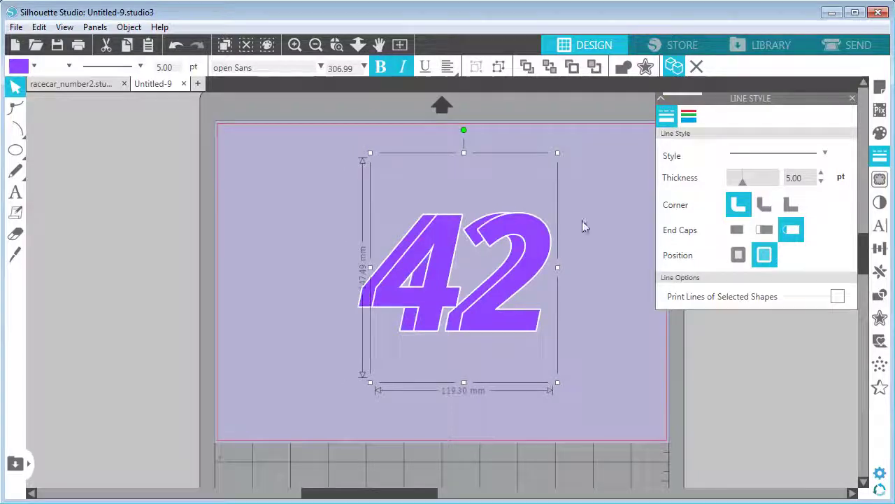
{"action": "left_click_drag", "start_coordinate": [484, 229], "coordinate": [349, 204]}
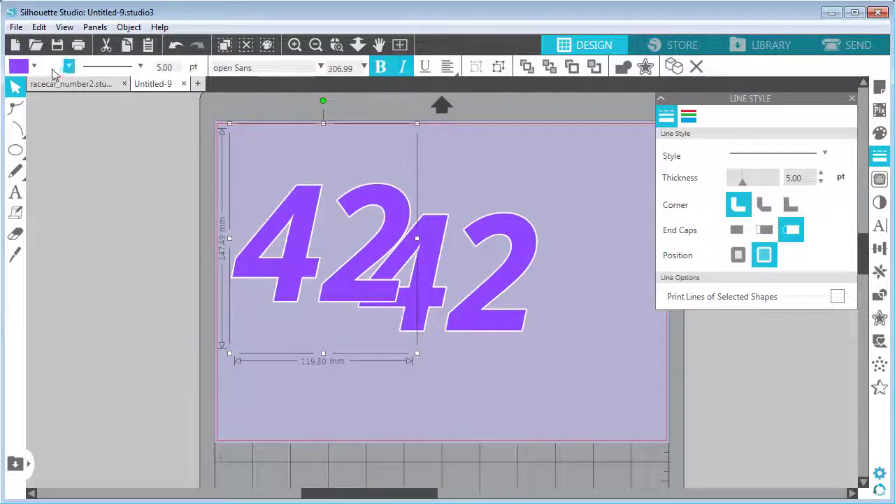
Step: Set the copied 42's outline to 20 pt black and align the copy over the original text
{"action": "double_click", "coordinate": [163, 66]}
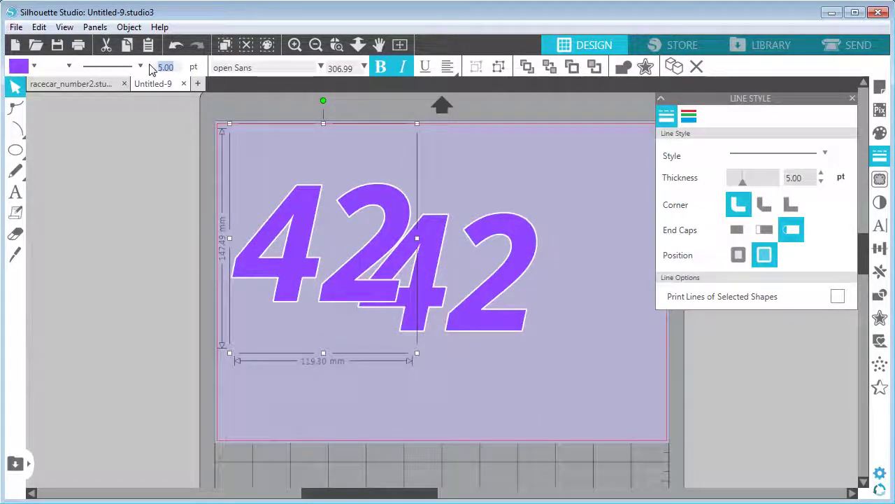
{"action": "type", "text": "10"}
{"action": "key", "text": "Return"}
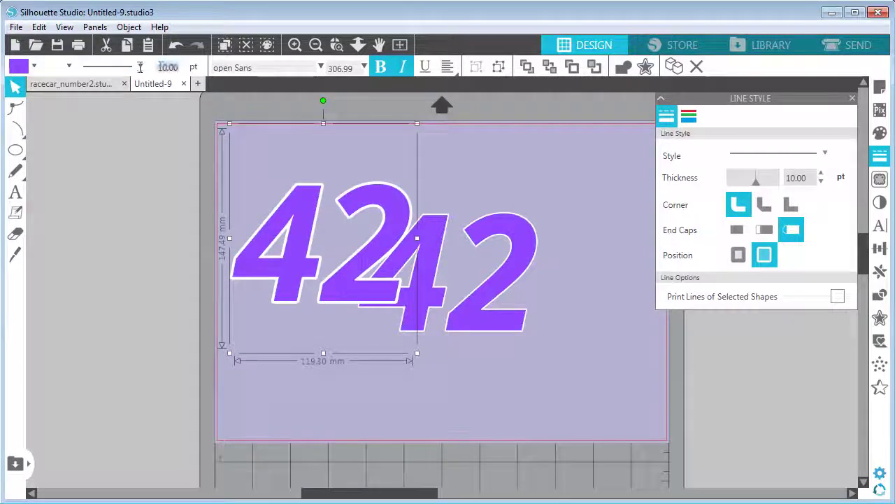
{"action": "type", "text": "20"}
{"action": "key", "text": "Return"}
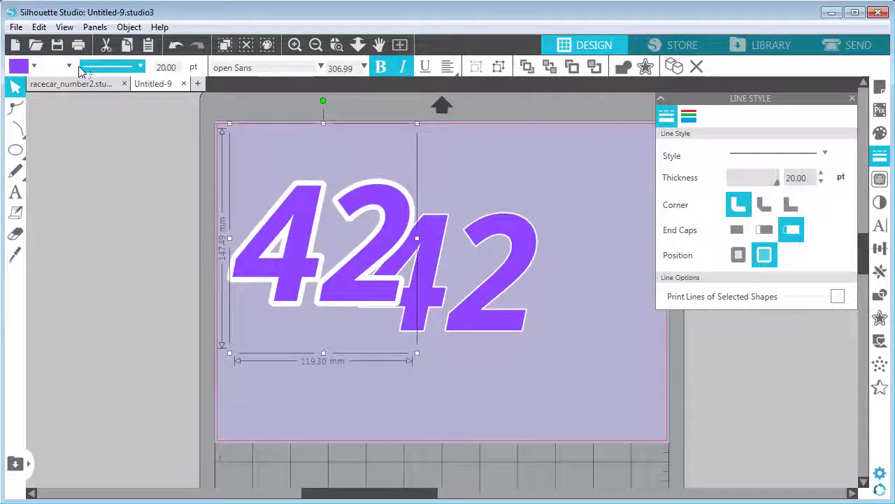
{"action": "left_click", "coordinate": [69, 68]}
{"action": "left_click", "coordinate": [138, 101]}
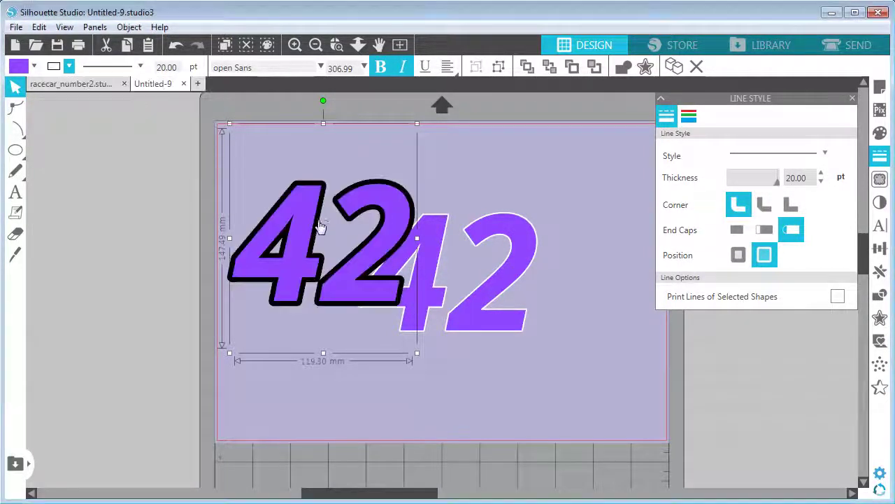
{"action": "left_click_drag", "start_coordinate": [308, 215], "coordinate": [433, 245]}
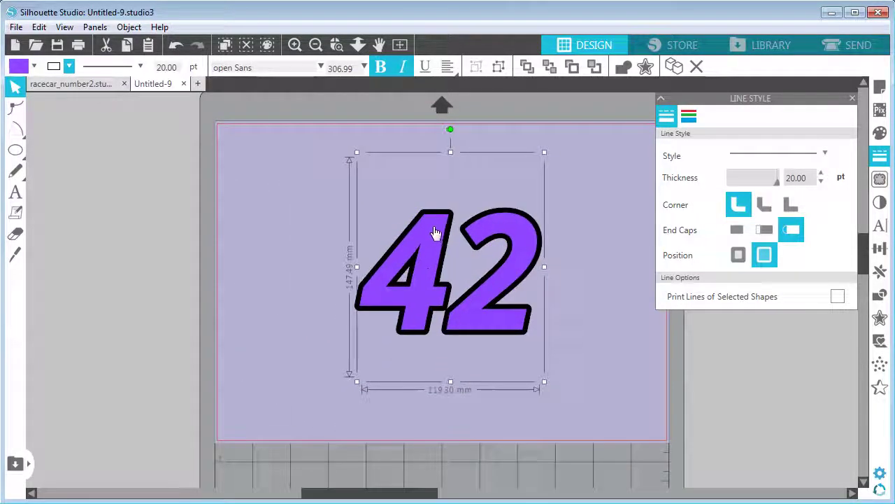
Step: Send the black-outlined 42 copy behind the white-outlined 42 and deselect it
{"action": "right_click", "coordinate": [433, 215]}
{"action": "left_click", "coordinate": [431, 222]}
{"action": "scroll", "coordinate": [437, 148], "scroll_direction": "down", "scroll_amount": 4}
{"action": "right_click", "coordinate": [431, 143]}
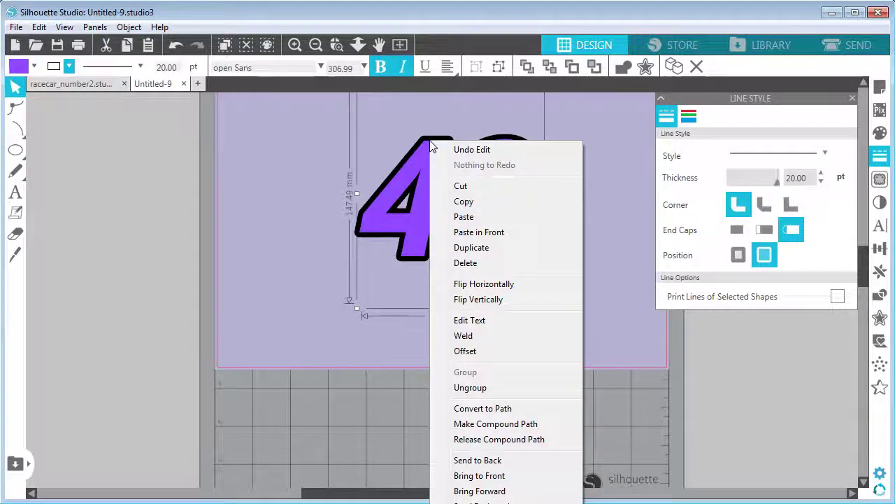
{"action": "left_click", "coordinate": [489, 462]}
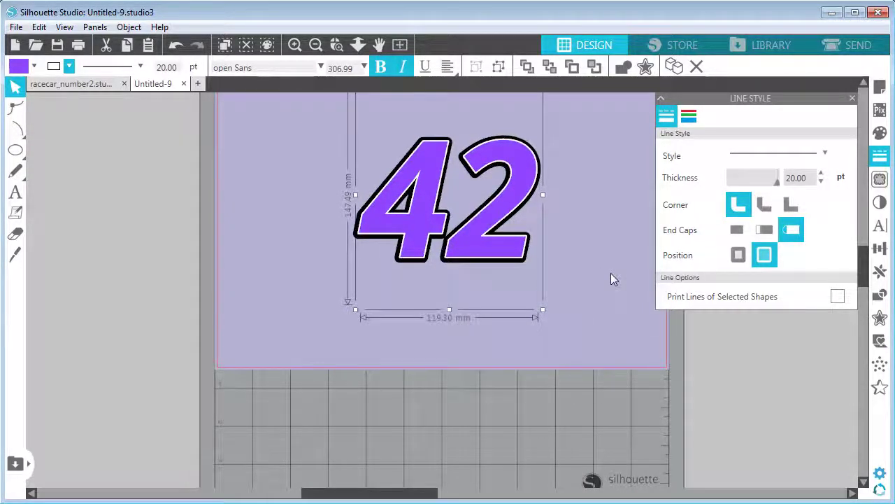
{"action": "left_click", "coordinate": [589, 274]}
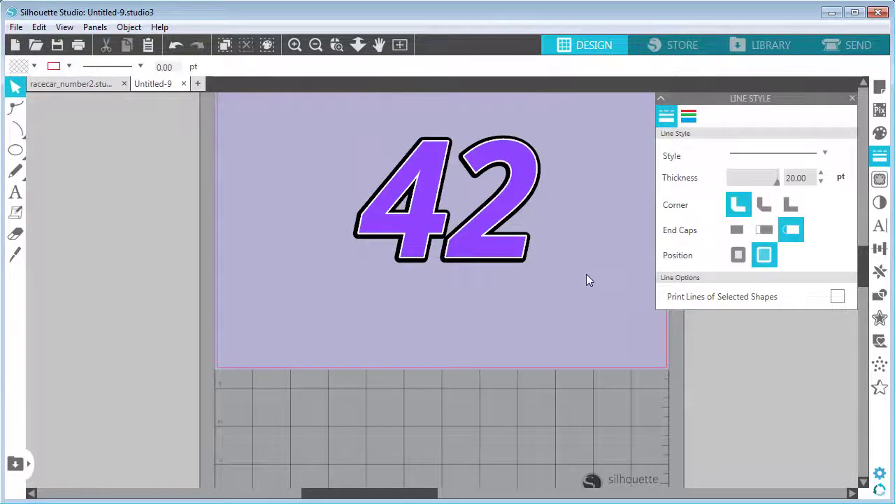
Step: Align both 42 texts with each other by their horizontal and vertical centres
{"action": "key", "text": "space"}
{"action": "left_click_drag", "start_coordinate": [589, 263], "coordinate": [558, 333]}
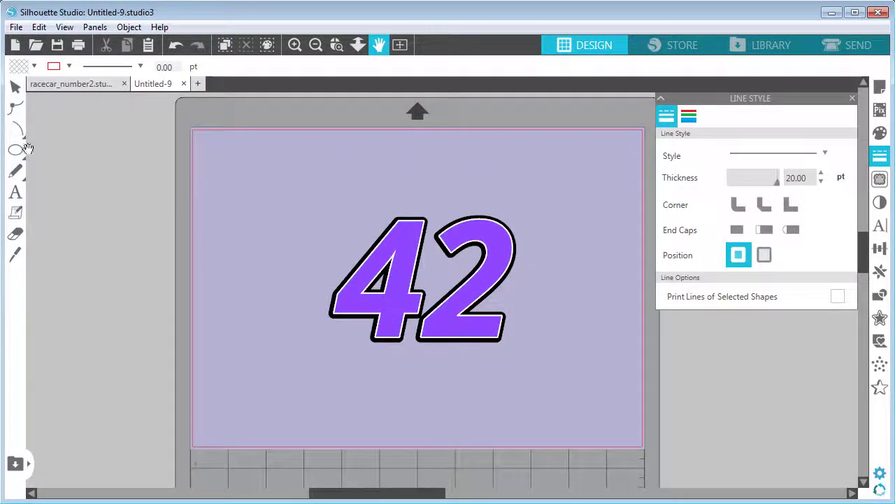
{"action": "left_click", "coordinate": [15, 87]}
{"action": "left_click_drag", "start_coordinate": [305, 176], "coordinate": [561, 378]}
{"action": "left_click", "coordinate": [476, 67]}
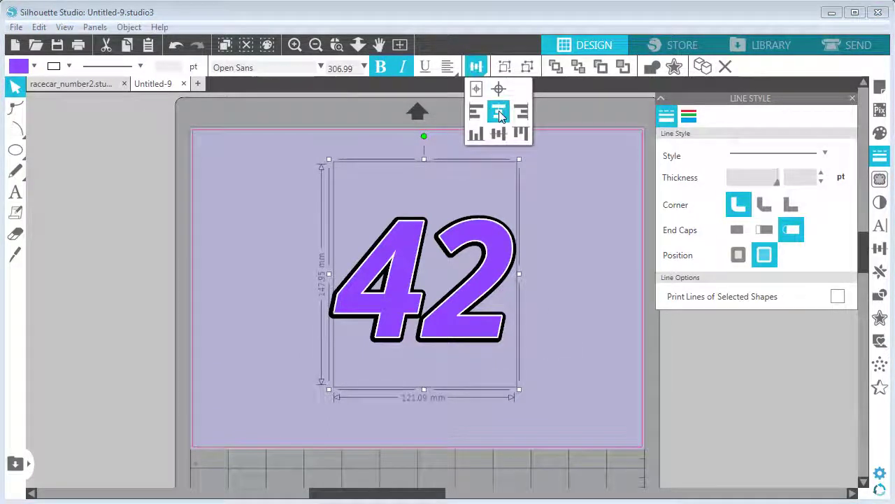
{"action": "left_click", "coordinate": [499, 112]}
{"action": "left_click", "coordinate": [499, 133]}
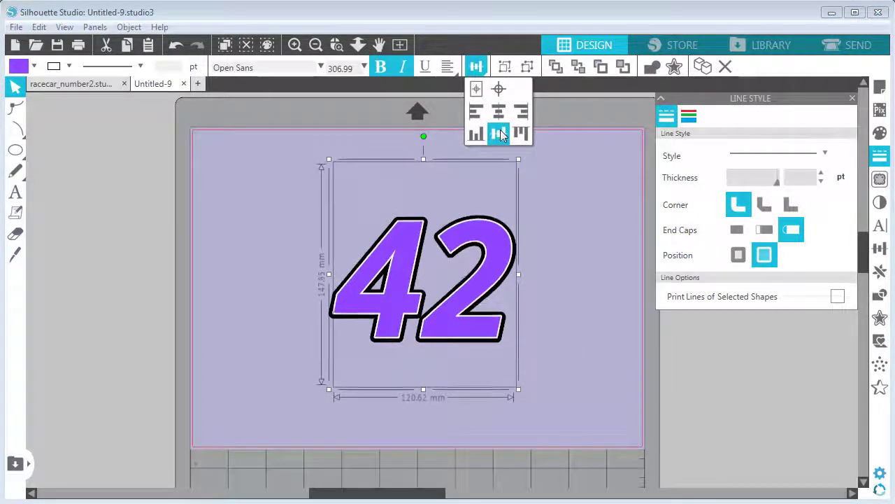
{"action": "left_click", "coordinate": [582, 271]}
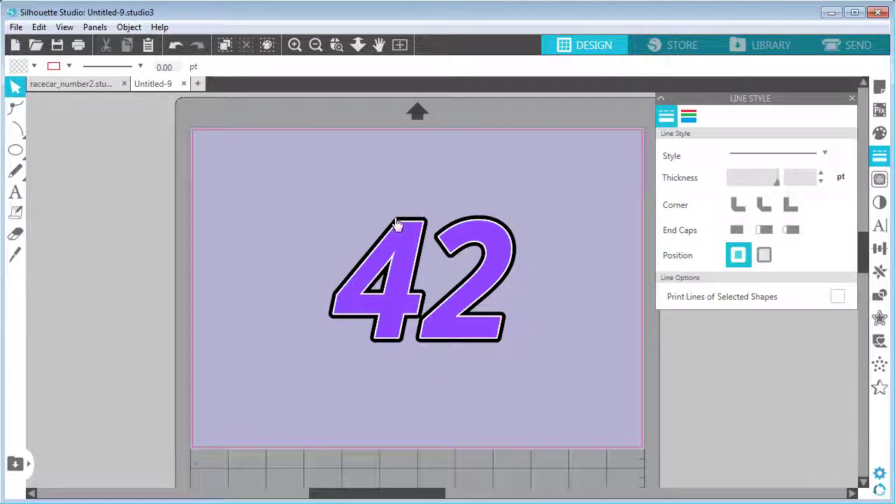
Step: Move the black-outlined 42 off the page into the empty workspace to its left
{"action": "left_click_drag", "start_coordinate": [398, 226], "coordinate": [116, 203]}
{"action": "scroll", "coordinate": [294, 218], "scroll_direction": "left", "scroll_amount": 5}
{"action": "left_click_drag", "start_coordinate": [474, 242], "coordinate": [301, 238]}
{"action": "key", "text": "space"}
{"action": "left_click_drag", "start_coordinate": [358, 256], "coordinate": [556, 240]}
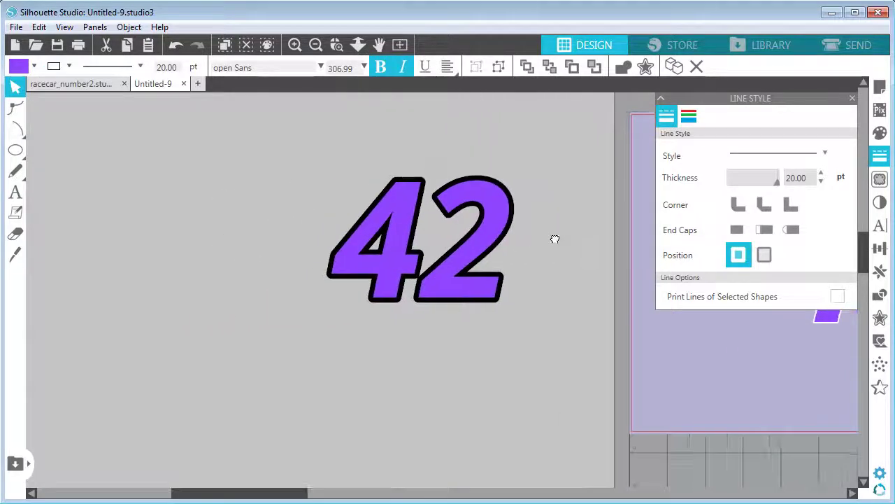
{"action": "left_click_drag", "start_coordinate": [407, 185], "coordinate": [385, 196]}
{"action": "left_click", "coordinate": [15, 86]}
Step: Change the fill of the black-outlined 42 from purple to a dark grey
{"action": "left_click", "coordinate": [377, 215]}
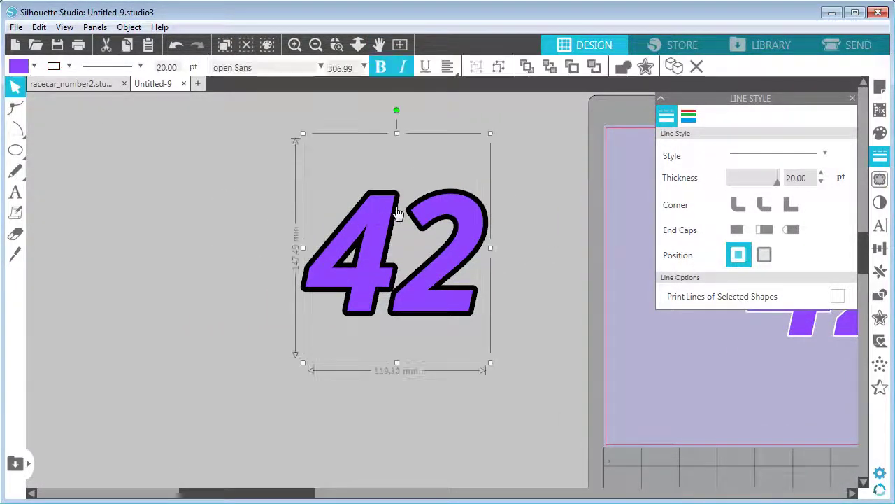
{"action": "left_click", "coordinate": [34, 67]}
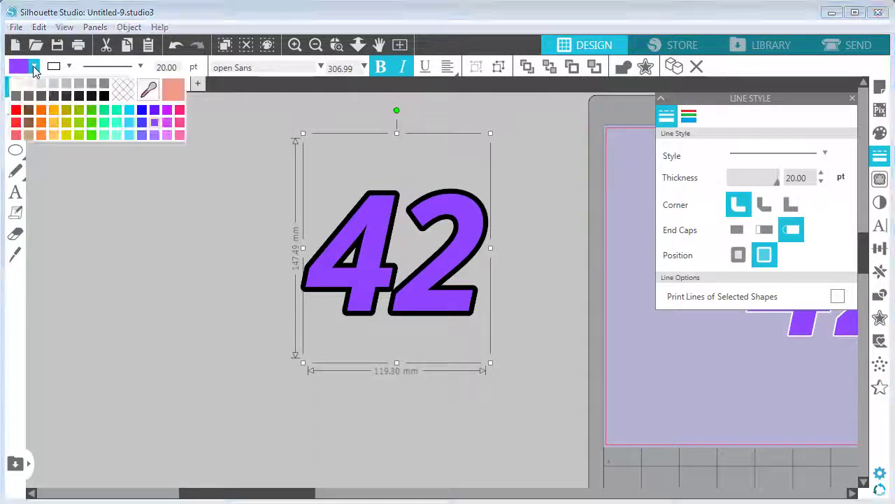
{"action": "left_click", "coordinate": [79, 97]}
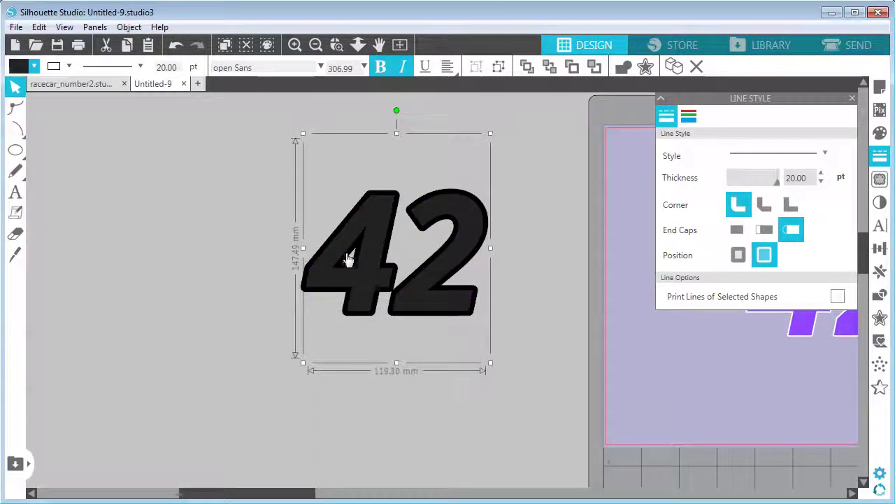
{"action": "left_click", "coordinate": [34, 67]}
{"action": "left_click", "coordinate": [40, 98]}
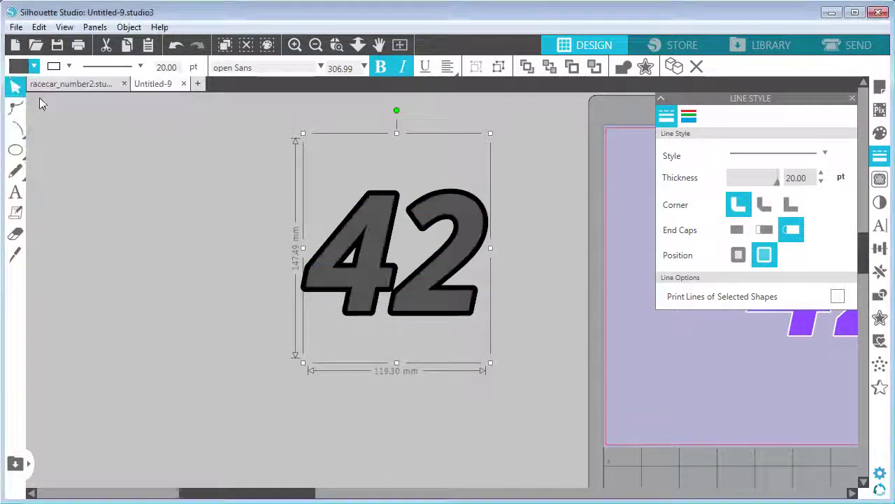
Step: Copy the grey 42, paste the duplicate directly in front of it and select the duplicate
{"action": "left_click", "coordinate": [39, 27]}
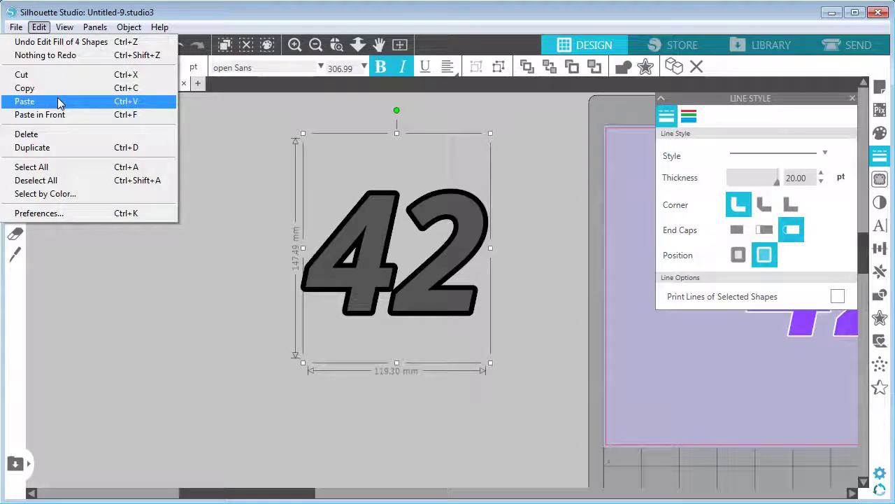
{"action": "left_click", "coordinate": [59, 103]}
{"action": "left_click", "coordinate": [39, 27]}
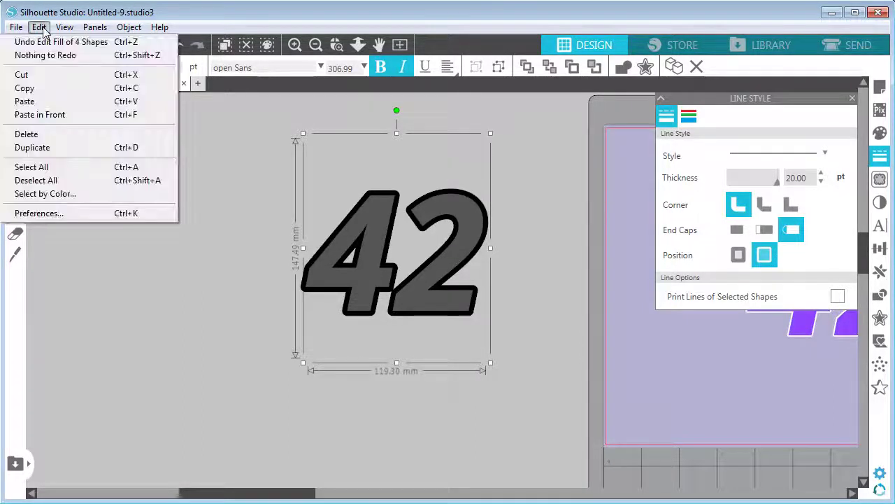
{"action": "left_click", "coordinate": [64, 114]}
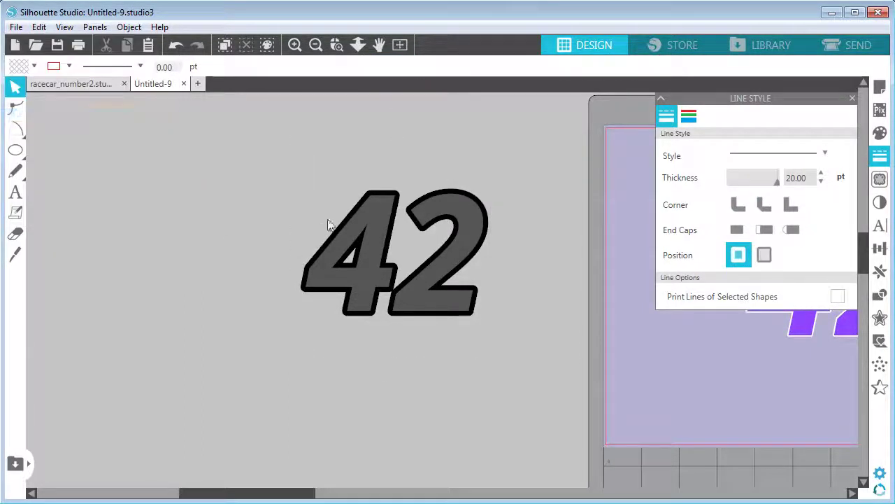
{"action": "left_click", "coordinate": [380, 235]}
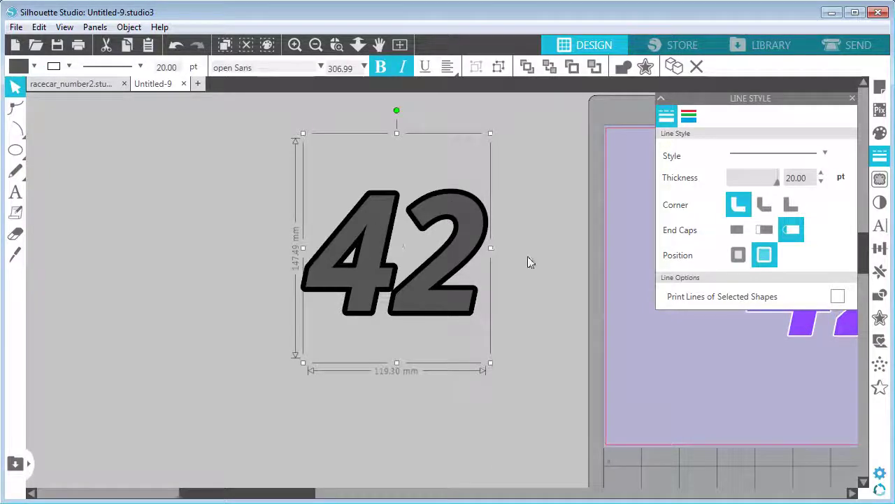
Step: Nudge the front grey 42 slightly right and down from the one behind it
{"action": "key", "text": "space"}
{"action": "left_click_drag", "start_coordinate": [541, 249], "coordinate": [498, 263]}
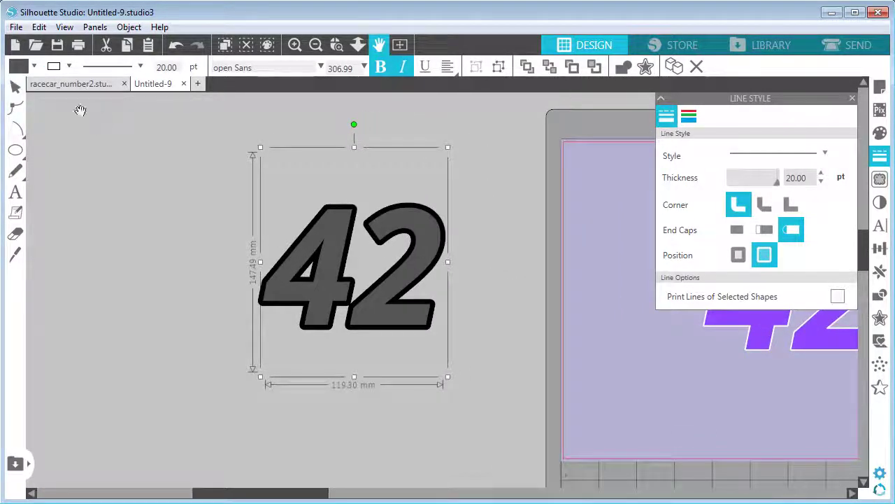
{"action": "left_click", "coordinate": [15, 87]}
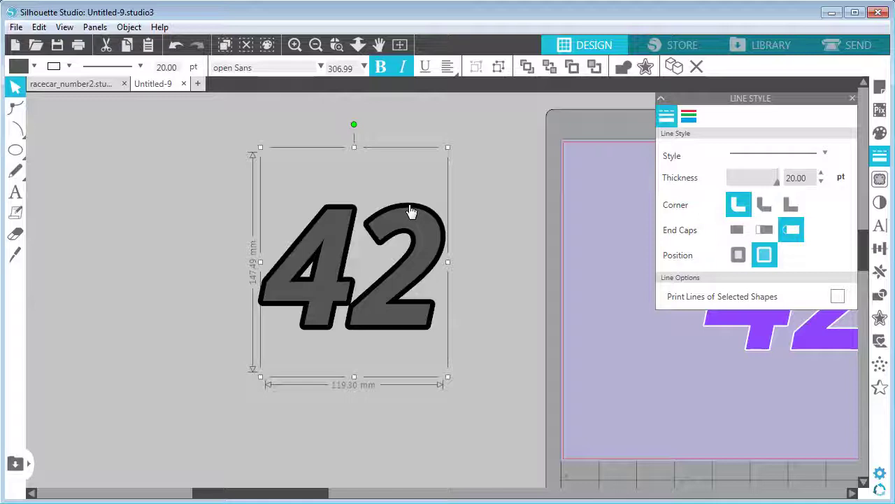
{"action": "key", "text": "Right"}
{"action": "key", "text": "Down"}
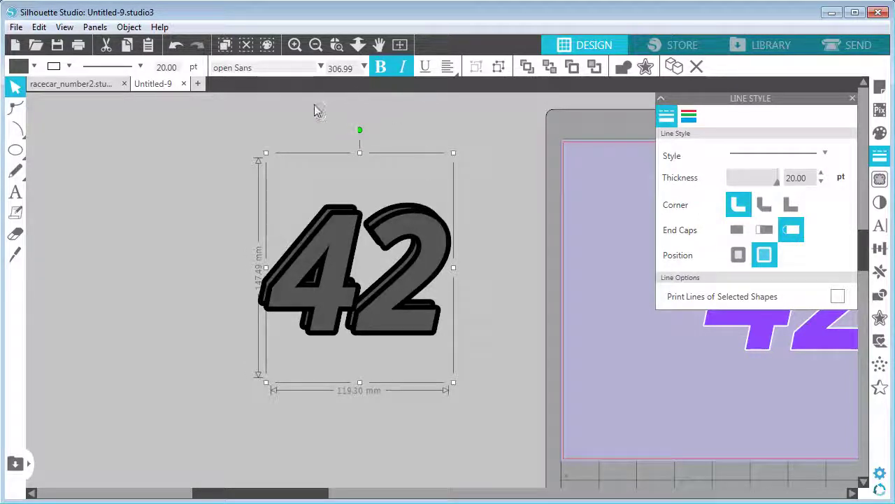
{"action": "left_click", "coordinate": [266, 182]}
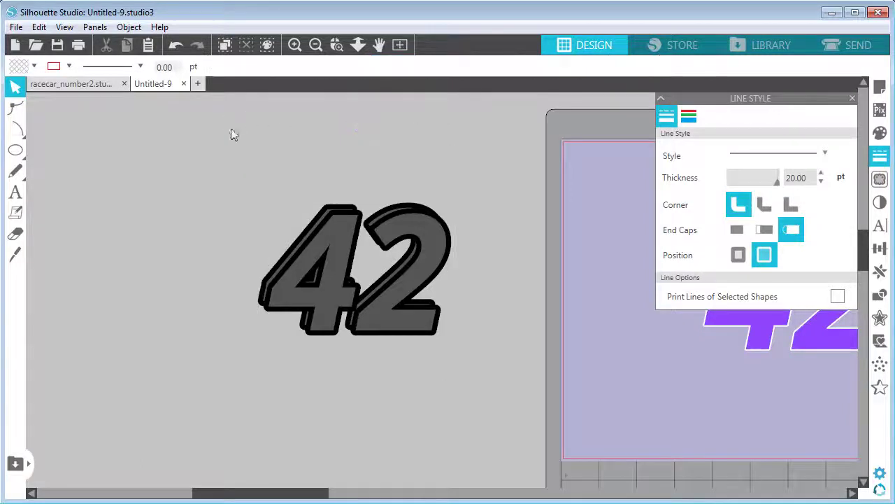
Step: Move the front grey 42 another 5 mm down and 5 mm right with the Move By settings
{"action": "left_click", "coordinate": [330, 247]}
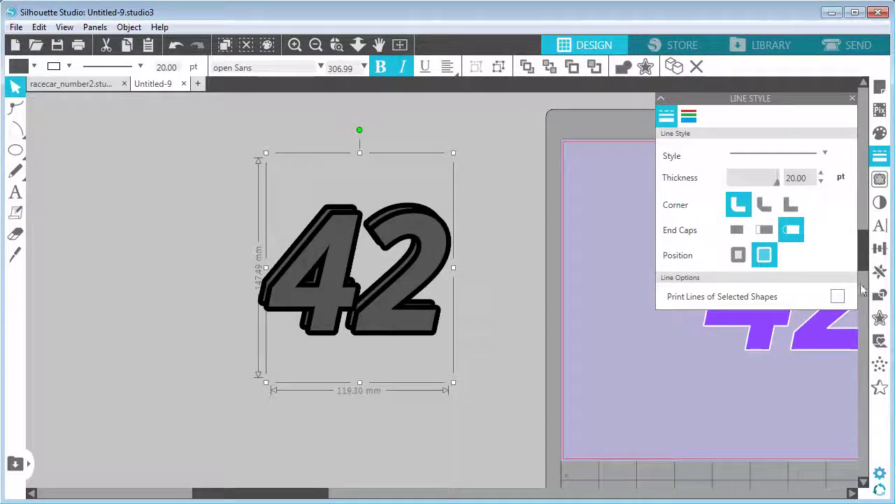
{"action": "left_click", "coordinate": [880, 249]}
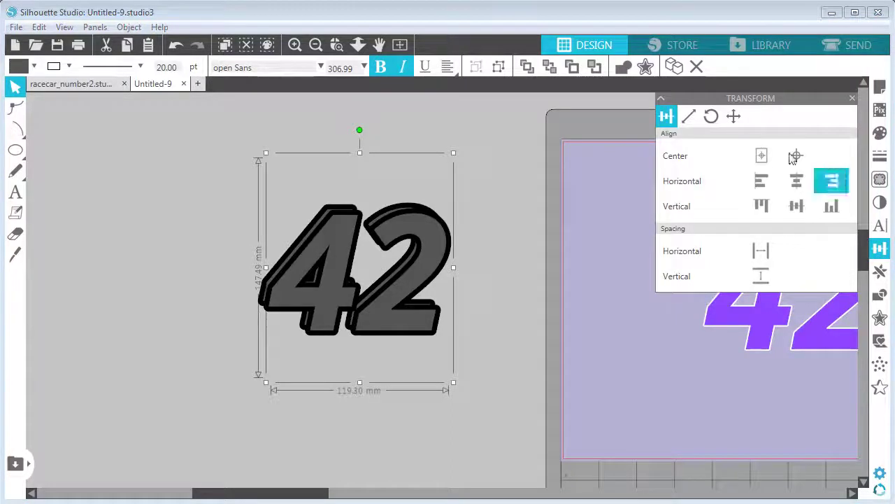
{"action": "left_click", "coordinate": [732, 116]}
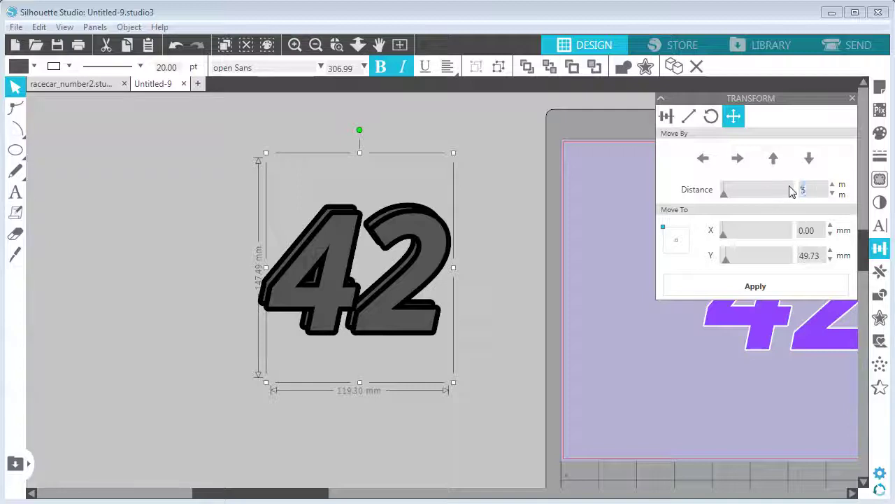
{"action": "left_click", "coordinate": [815, 159]}
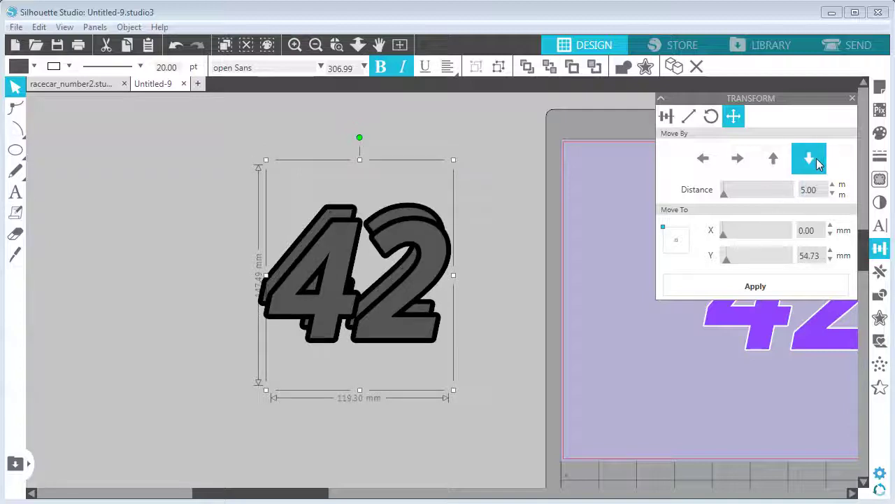
{"action": "left_click", "coordinate": [741, 160]}
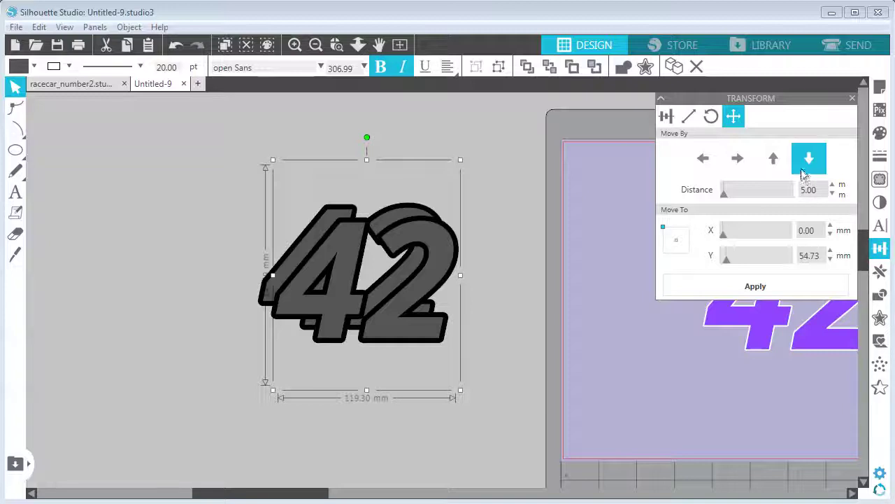
{"action": "left_click", "coordinate": [478, 225]}
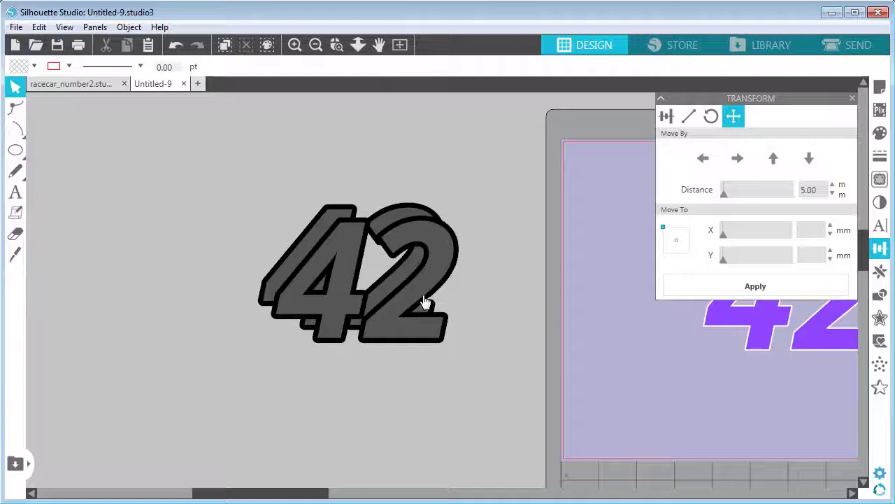
Step: Draw a rounded rectangle over the upper part of the two overlapping grey 4s
{"action": "left_click", "coordinate": [295, 44]}
{"action": "left_click", "coordinate": [294, 44]}
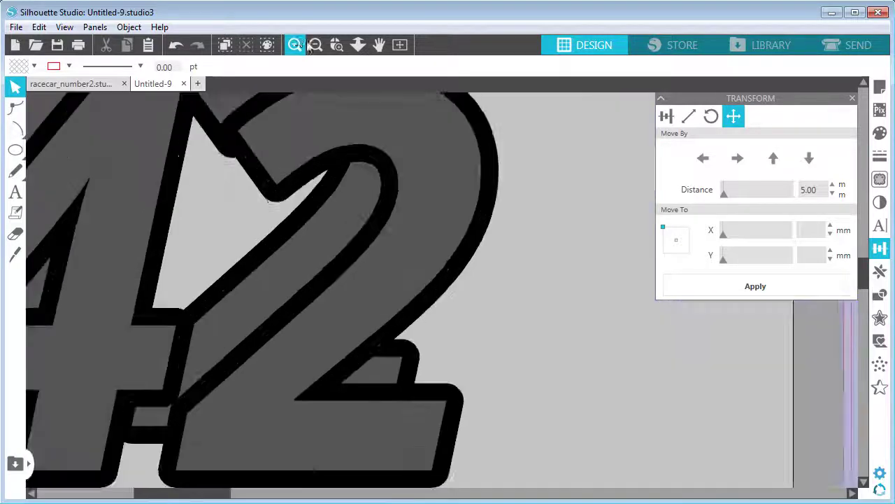
{"action": "left_click", "coordinate": [378, 44]}
{"action": "left_click_drag", "start_coordinate": [220, 218], "coordinate": [452, 369]}
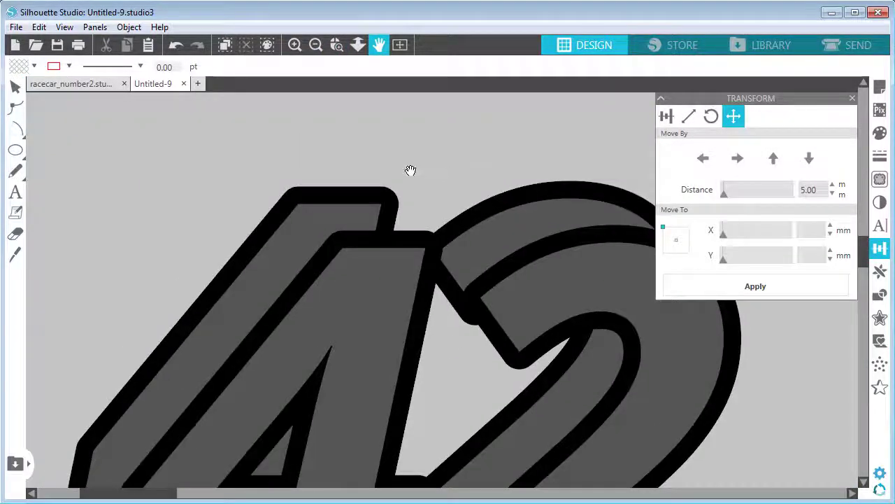
{"action": "left_click", "coordinate": [296, 44]}
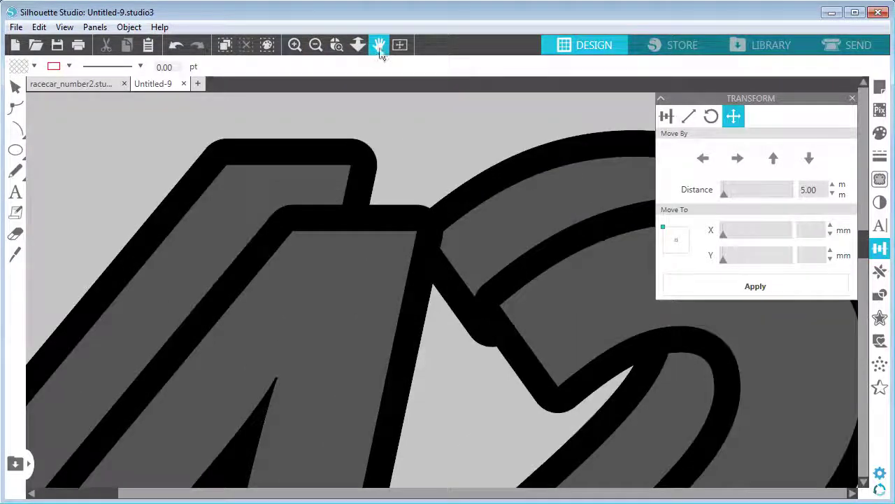
{"action": "left_click", "coordinate": [379, 45]}
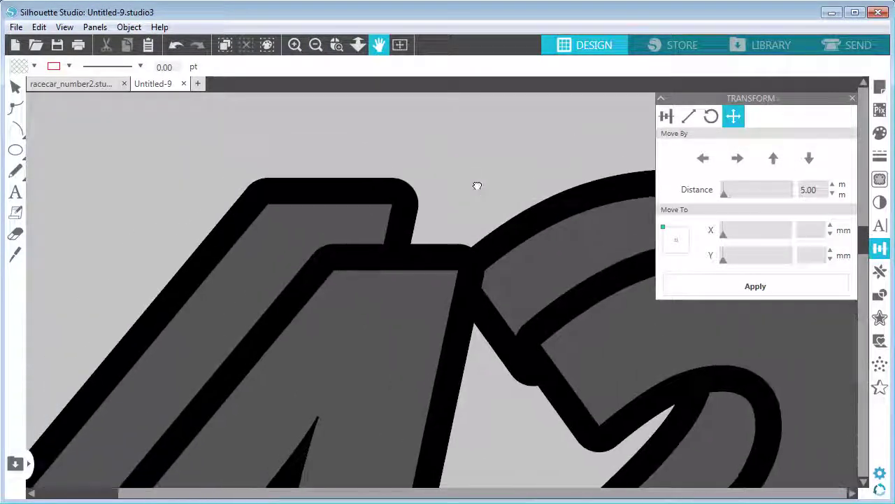
{"action": "left_click", "coordinate": [17, 150]}
{"action": "left_click", "coordinate": [37, 151]}
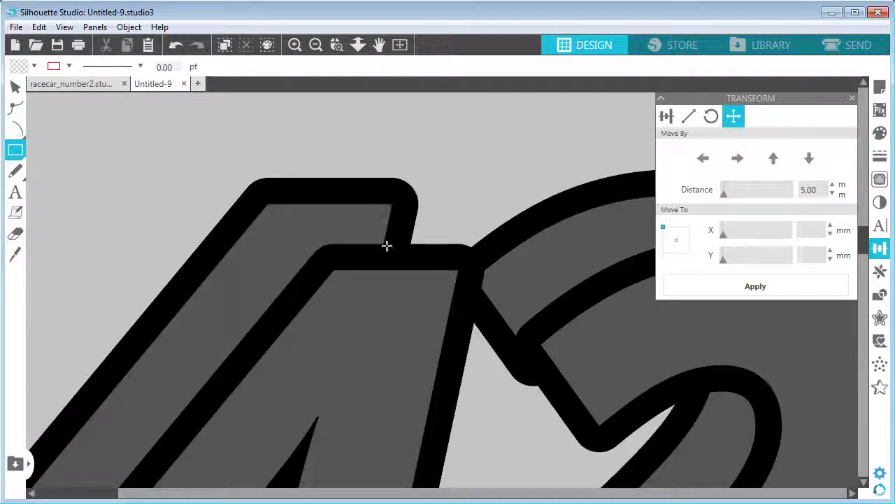
{"action": "left_click", "coordinate": [17, 153]}
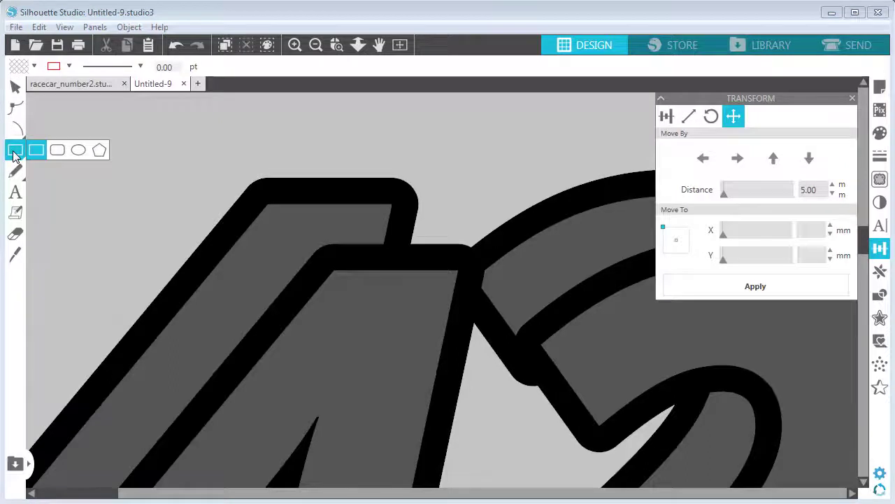
{"action": "left_click", "coordinate": [57, 153]}
{"action": "left_click_drag", "start_coordinate": [245, 222], "coordinate": [451, 342]}
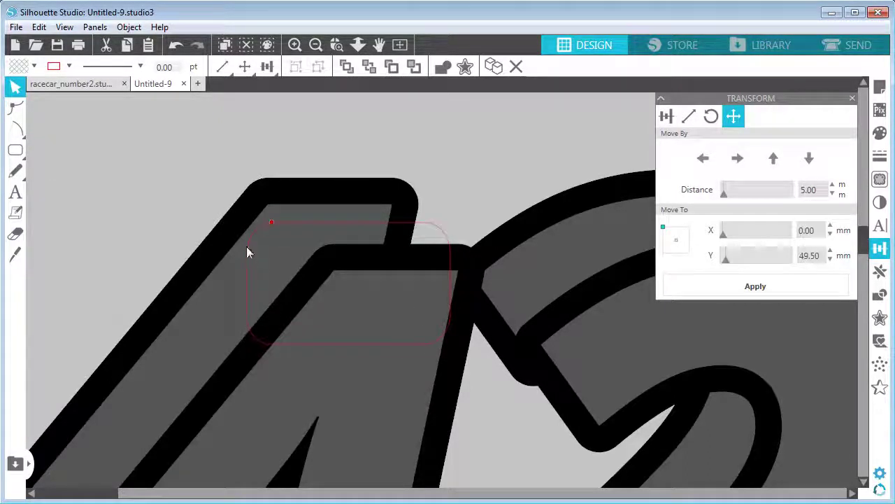
Step: Fill the rounded rectangle with grey and select it
{"action": "left_click", "coordinate": [34, 66]}
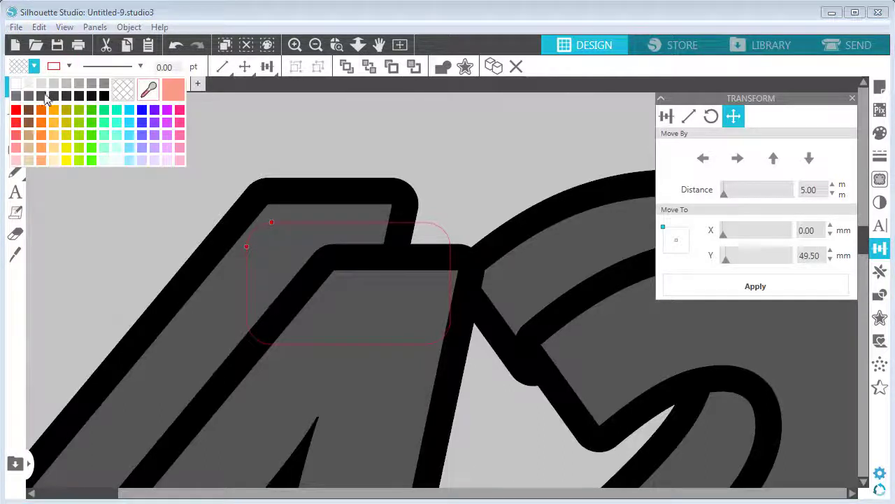
{"action": "left_click", "coordinate": [30, 102]}
{"action": "left_click", "coordinate": [310, 274]}
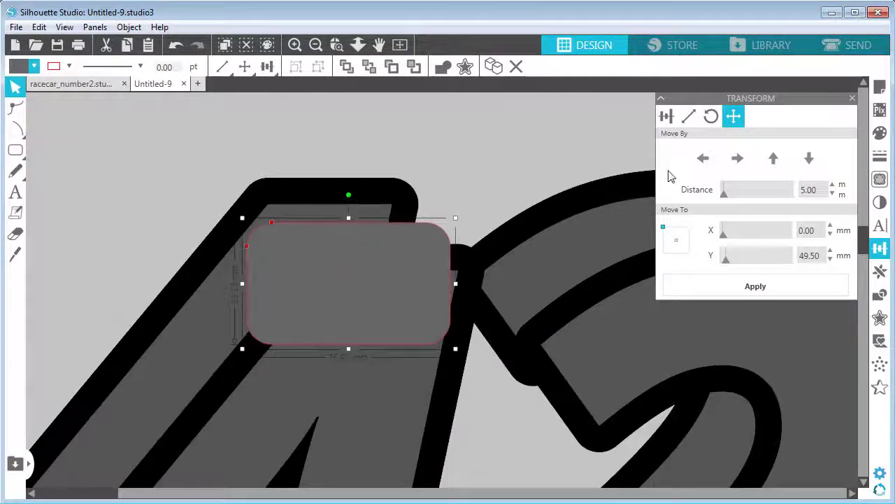
Step: Rotate the grey rounded rectangle by 45° and move it over the gap between the two 4s' upper-right corners
{"action": "left_click", "coordinate": [710, 116]}
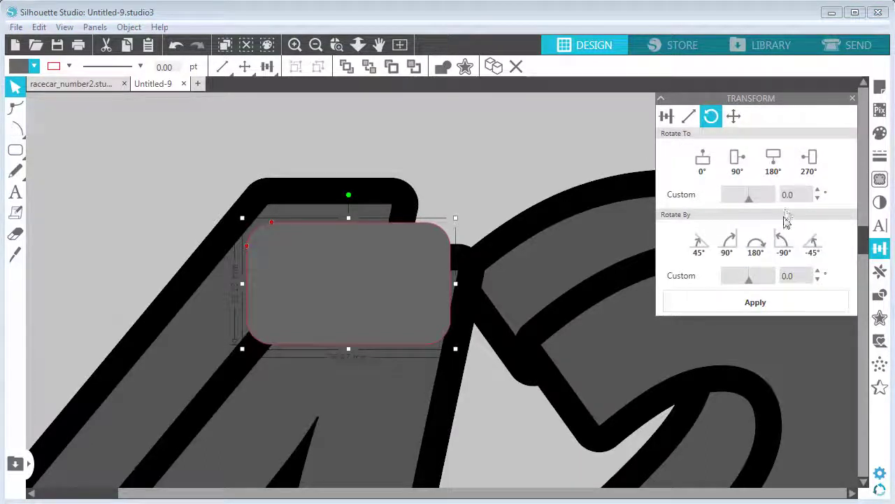
{"action": "left_click", "coordinate": [699, 241]}
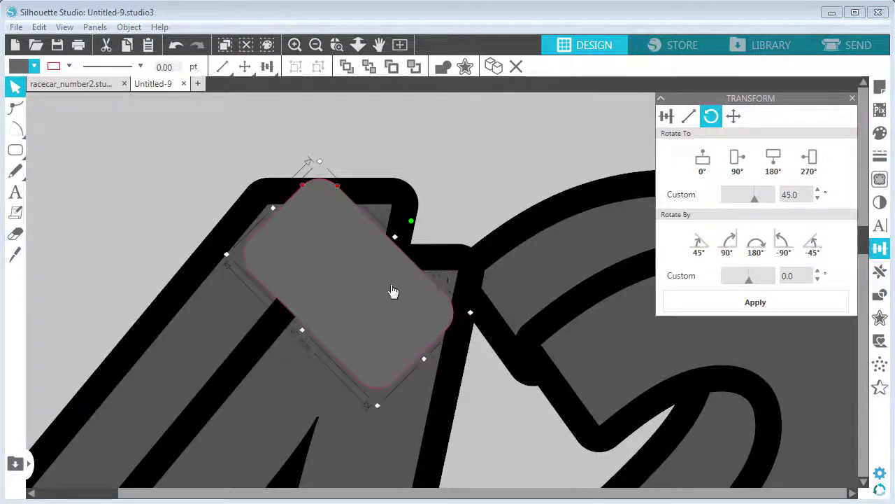
{"action": "left_click_drag", "start_coordinate": [395, 291], "coordinate": [471, 295]}
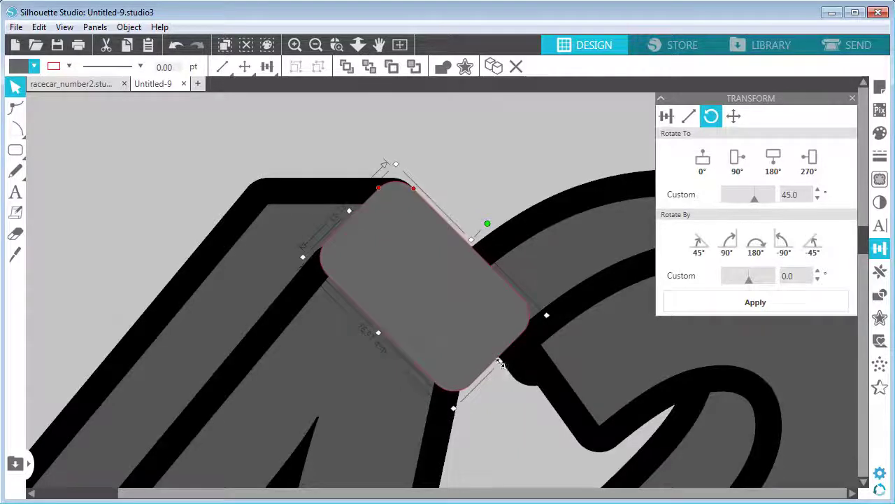
Step: Shorten the rotated rectangle and adjust its rounded corners to bridge the outer edges of the two 4s
{"action": "left_click_drag", "start_coordinate": [499, 361], "coordinate": [446, 302]}
{"action": "left_click_drag", "start_coordinate": [407, 182], "coordinate": [413, 187]}
{"action": "double_click", "coordinate": [426, 251]}
{"action": "left_click", "coordinate": [438, 232]}
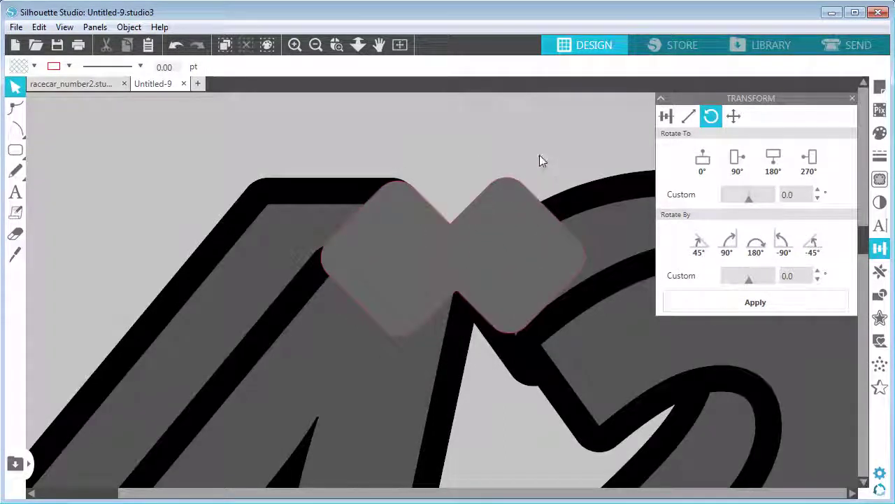
Step: Place a copy of the grey patch over the gap at the upper-left end of the 2s
{"action": "key", "text": "space"}
{"action": "left_click_drag", "start_coordinate": [539, 156], "coordinate": [332, 149]}
{"action": "left_click_drag", "start_coordinate": [332, 240], "coordinate": [431, 348]}
{"action": "key", "text": "space"}
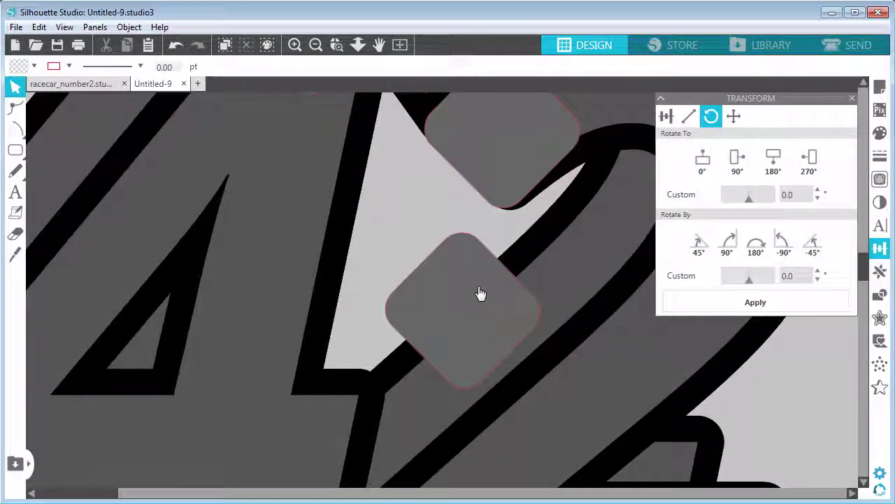
Step: Place another copy of the grey patch over the right end of the 4s' crossbar
{"action": "left_click_drag", "start_coordinate": [480, 294], "coordinate": [228, 315]}
{"action": "key", "text": "space"}
{"action": "left_click_drag", "start_coordinate": [324, 308], "coordinate": [352, 189]}
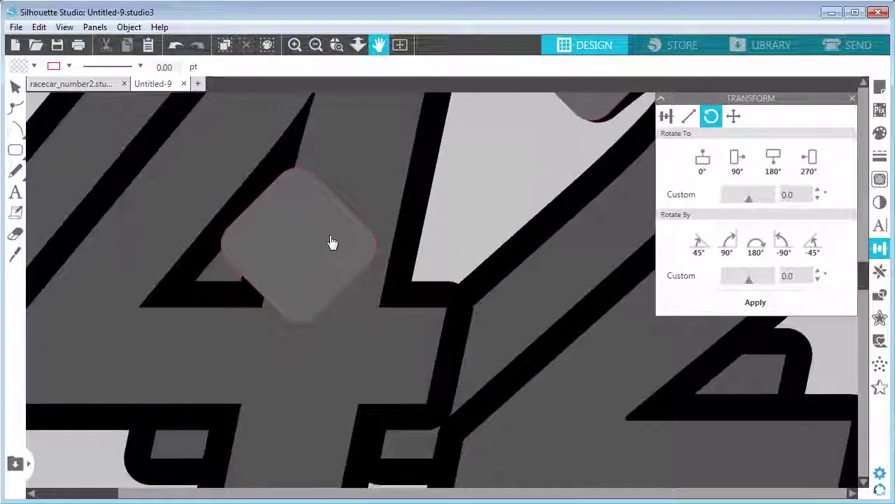
{"action": "left_click_drag", "start_coordinate": [326, 242], "coordinate": [420, 169]}
Step: Paste more grey patches and place them over the gaps at the lower corners of the 4s and the 2s
{"action": "key", "text": "space"}
{"action": "key", "text": "ctrl+v"}
{"action": "left_click_drag", "start_coordinate": [632, 360], "coordinate": [166, 341]}
{"action": "key", "text": "ctrl+v"}
{"action": "left_click_drag", "start_coordinate": [684, 366], "coordinate": [744, 413]}
{"action": "key", "text": "space"}
{"action": "key", "text": "ctrl+v"}
{"action": "left_click_drag", "start_coordinate": [474, 326], "coordinate": [322, 312]}
{"action": "key", "text": "space"}
{"action": "left_click_drag", "start_coordinate": [434, 414], "coordinate": [29, 350]}
{"action": "left_click_drag", "start_coordinate": [512, 360], "coordinate": [202, 352]}
{"action": "left_click_drag", "start_coordinate": [472, 316], "coordinate": [424, 318]}
{"action": "key", "text": "ctrl+v"}
Step: Paste a grey patch on the upper-right curve of the 2s and lengthen it along the curve
{"action": "key", "text": "space"}
{"action": "left_click_drag", "start_coordinate": [540, 256], "coordinate": [568, 366]}
{"action": "left_click_drag", "start_coordinate": [252, 226], "coordinate": [217, 422]}
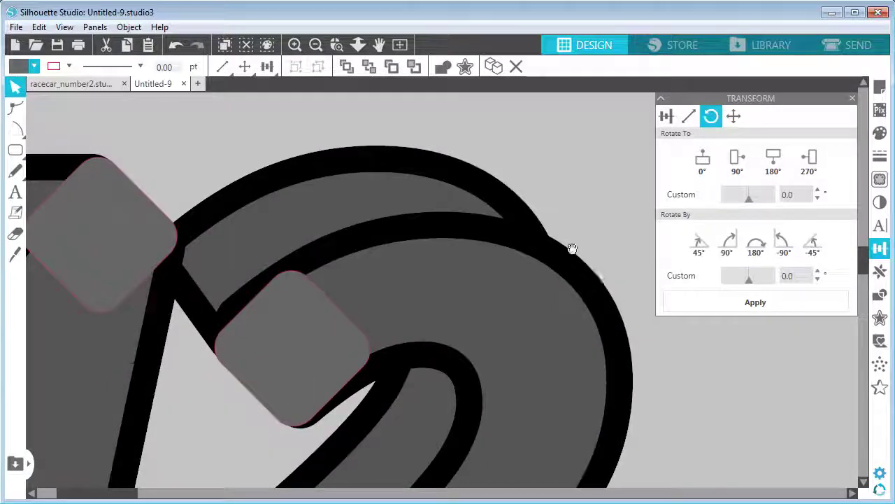
{"action": "key", "text": "ctrl+v"}
{"action": "left_click_drag", "start_coordinate": [498, 303], "coordinate": [520, 254]}
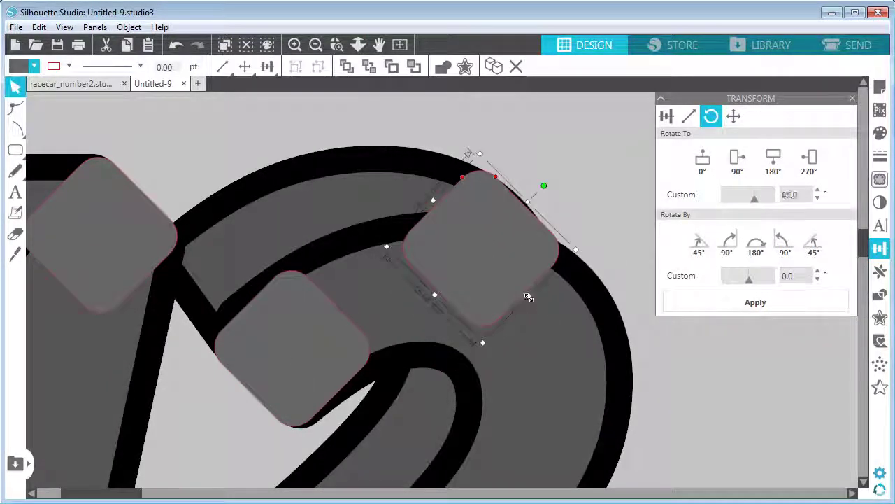
{"action": "left_click_drag", "start_coordinate": [529, 297], "coordinate": [584, 350]}
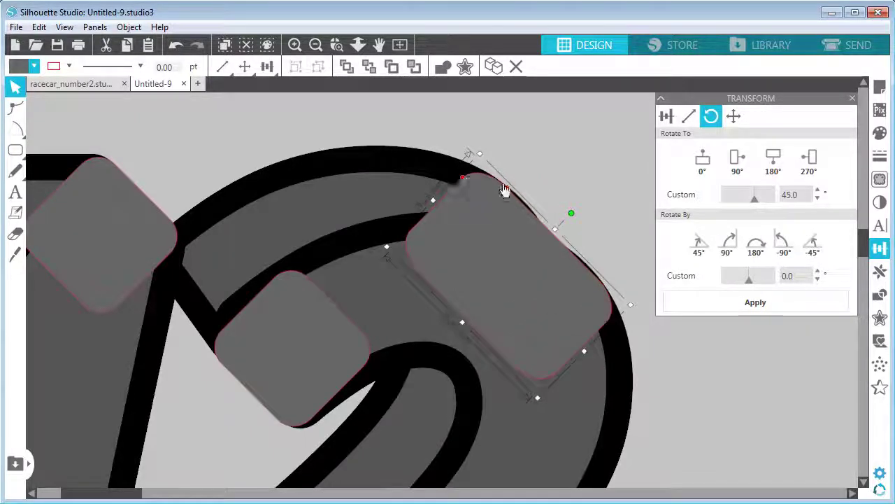
Step: Increase the corner rounding of the patch on the 2s' curve, then reposition and stretch it to follow the outer edge
{"action": "left_click_drag", "start_coordinate": [504, 186], "coordinate": [518, 199]}
{"action": "left_click_drag", "start_coordinate": [464, 178], "coordinate": [444, 200]}
{"action": "left_click_drag", "start_coordinate": [493, 243], "coordinate": [485, 229]}
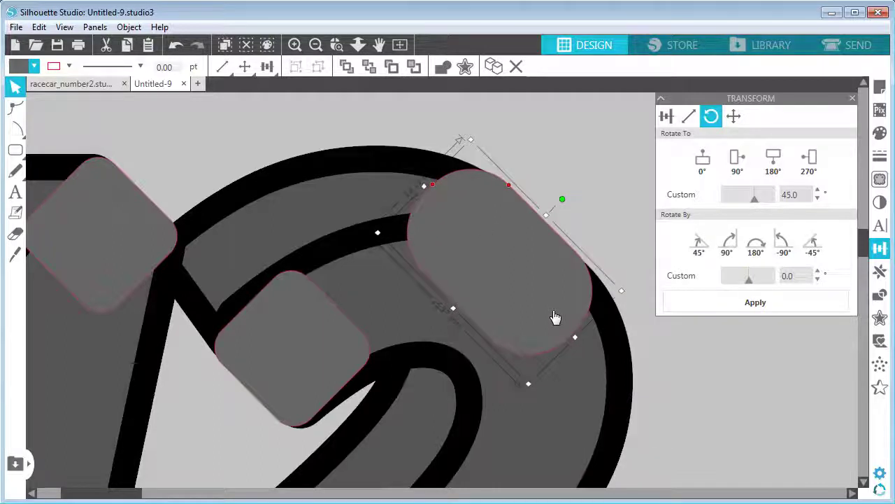
{"action": "left_click_drag", "start_coordinate": [576, 338], "coordinate": [599, 364]}
{"action": "left_click", "coordinate": [574, 161]}
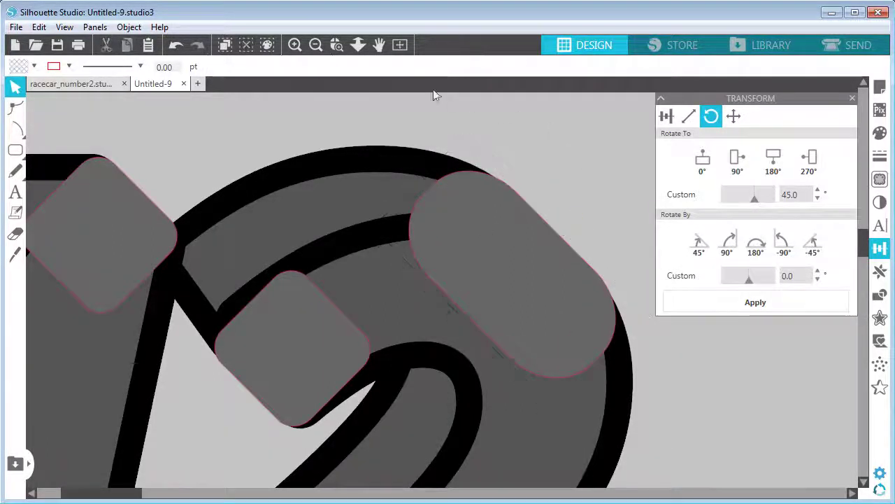
Step: Select both grey 42s with all the patches and detach their outlines with Detach Lines
{"action": "left_click", "coordinate": [316, 44]}
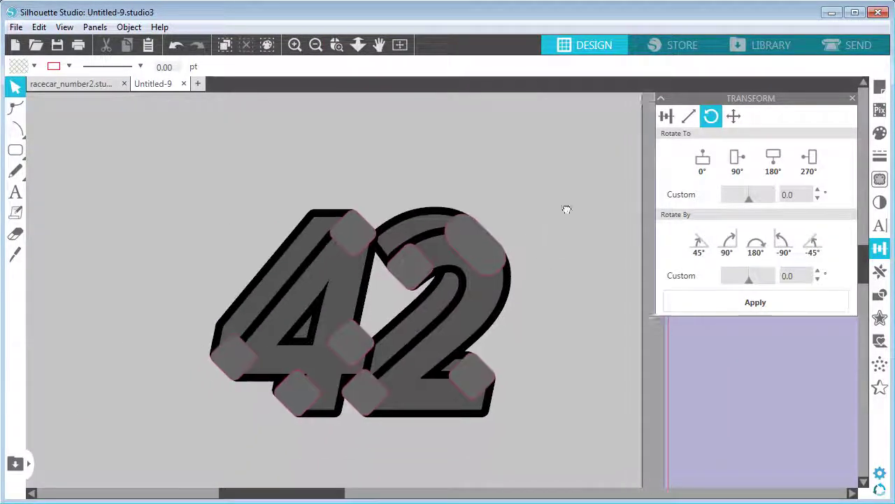
{"action": "left_click_drag", "start_coordinate": [573, 201], "coordinate": [579, 190]}
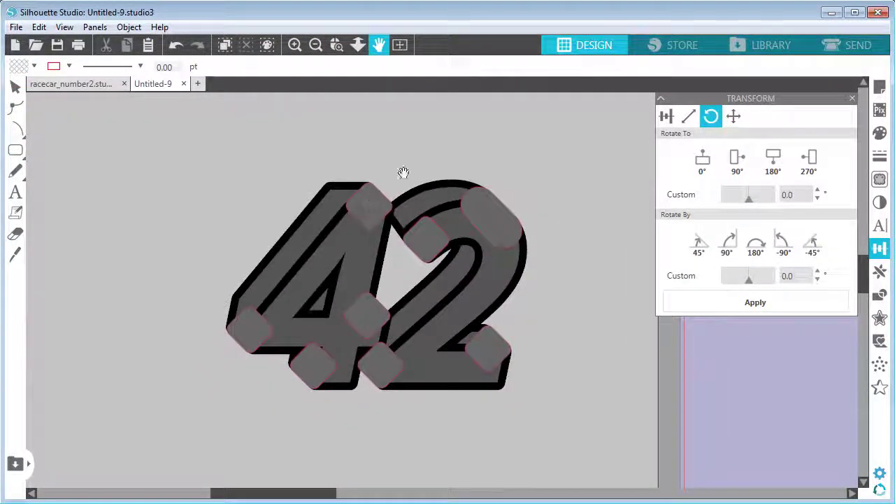
{"action": "left_click_drag", "start_coordinate": [217, 153], "coordinate": [578, 404]}
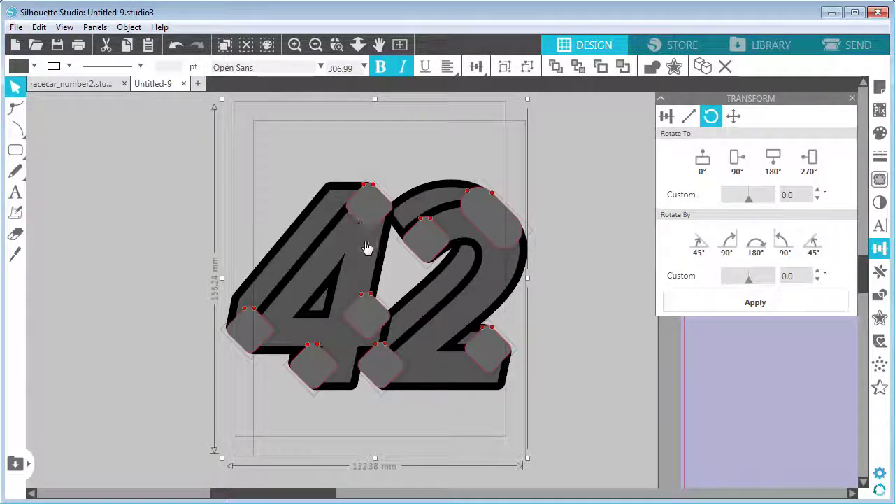
{"action": "left_click", "coordinate": [880, 297]}
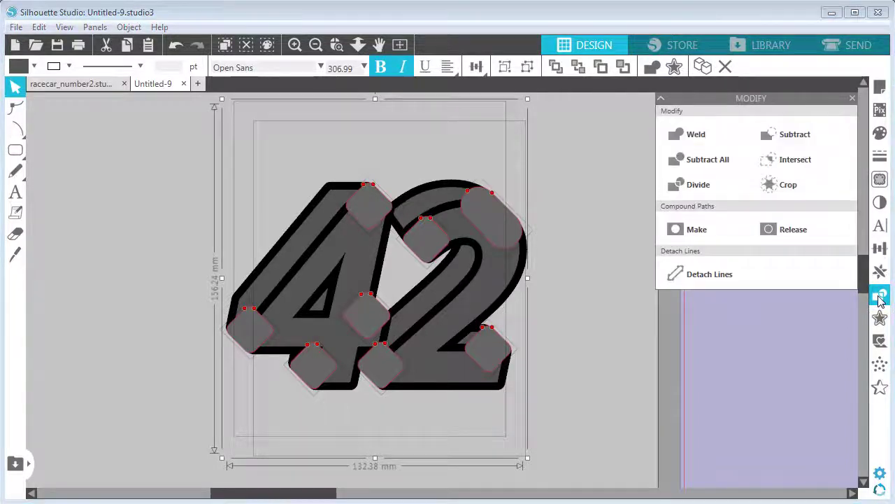
{"action": "left_click", "coordinate": [721, 276]}
{"action": "left_click", "coordinate": [150, 158]}
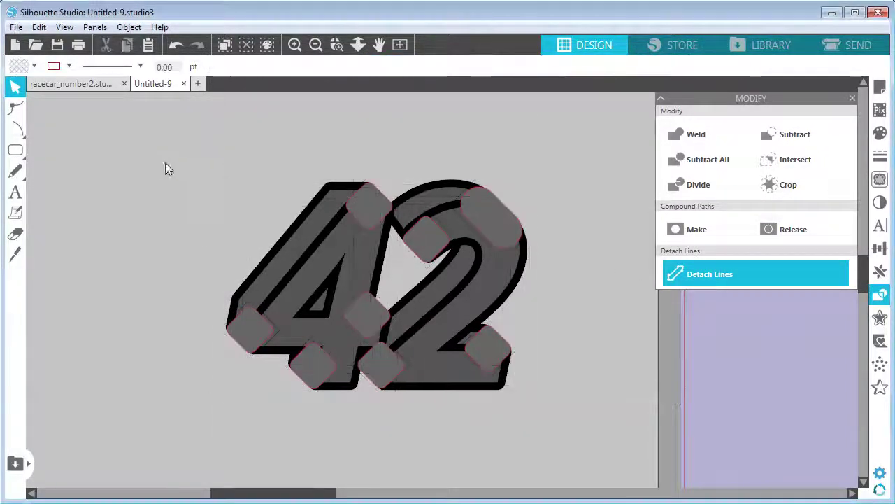
Step: Weld the 42s, detached outlines and patches into a single black shadow shape
{"action": "left_click_drag", "start_coordinate": [209, 184], "coordinate": [584, 423]}
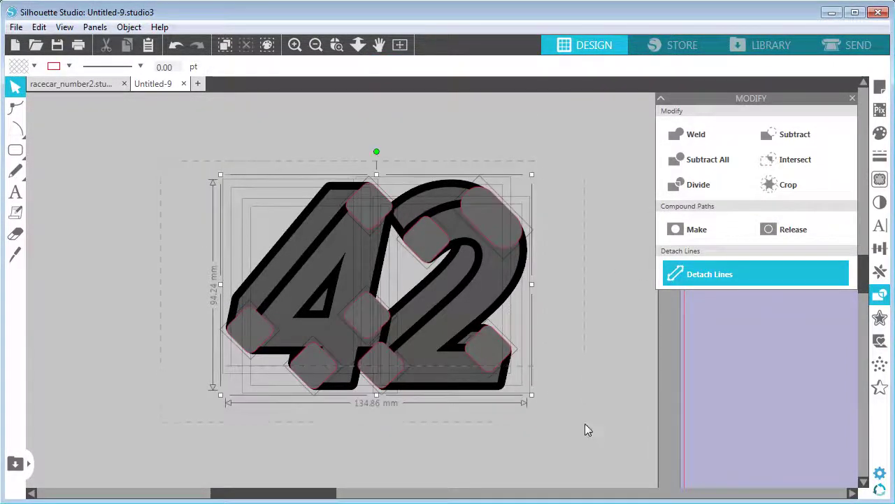
{"action": "left_click", "coordinate": [698, 141]}
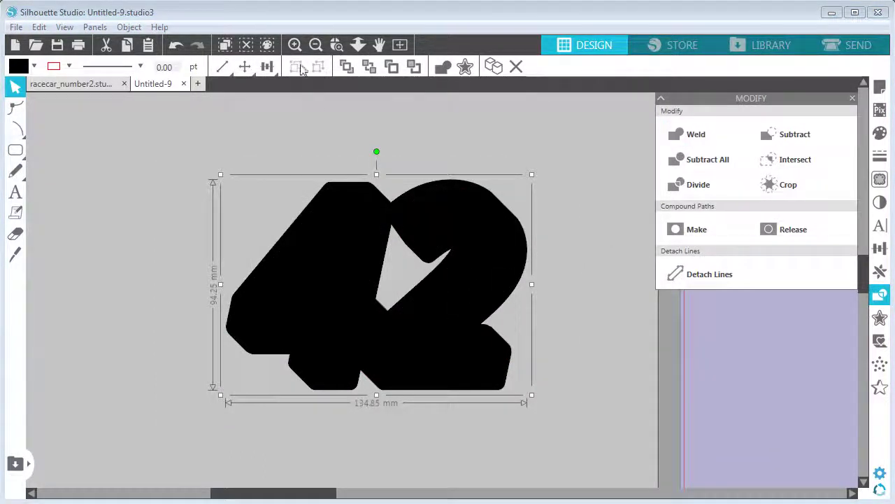
{"action": "left_click", "coordinate": [314, 114]}
{"action": "mouse_move", "coordinate": [356, 240]}
{"action": "left_mouse_down"}
{"action": "mouse_move", "coordinate": [275, 228]}
{"action": "mouse_move", "coordinate": [341, 244]}
{"action": "left_mouse_up"}
{"action": "left_click", "coordinate": [329, 112]}
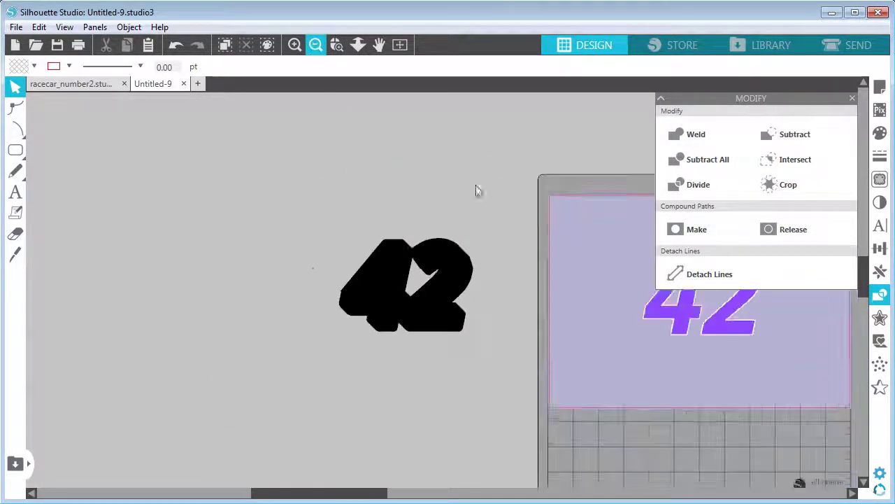
Step: Move the welded black 42 onto the purple 42 on the page and send it to the back
{"action": "left_click", "coordinate": [297, 49]}
{"action": "left_click_drag", "start_coordinate": [462, 172], "coordinate": [232, 164]}
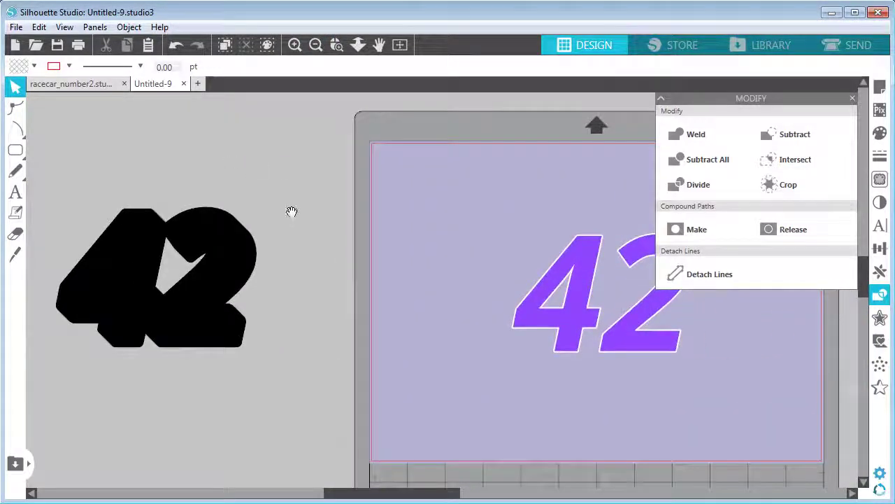
{"action": "left_click", "coordinate": [214, 244]}
{"action": "left_click_drag", "start_coordinate": [204, 259], "coordinate": [467, 175]}
{"action": "right_click", "coordinate": [396, 133]}
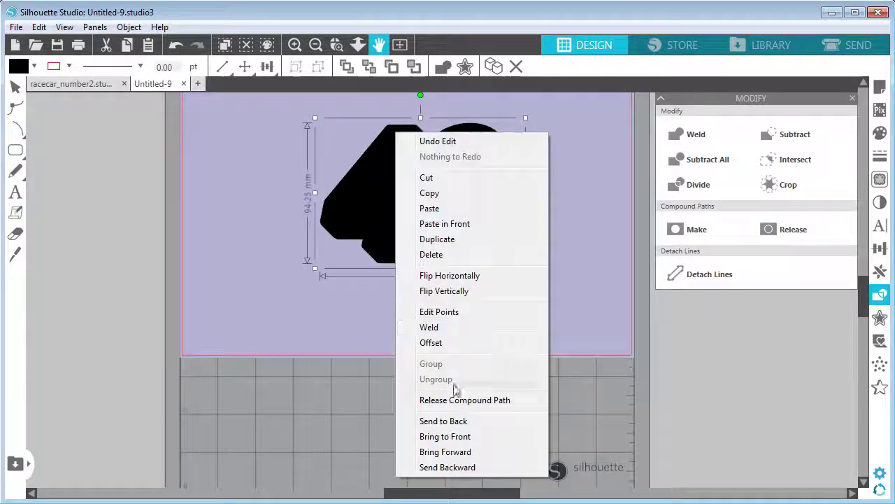
{"action": "left_click", "coordinate": [443, 421]}
{"action": "scroll", "coordinate": [473, 364], "scroll_direction": "up", "scroll_amount": 1}
{"action": "left_click", "coordinate": [15, 86]}
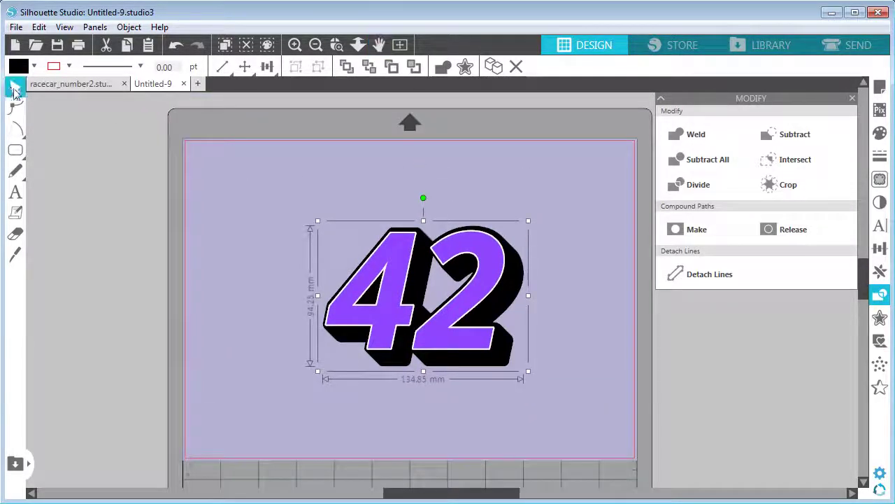
Step: Give the black shadow shape a white outline with a thickness of 20 pt
{"action": "left_click", "coordinate": [318, 111]}
{"action": "left_click", "coordinate": [294, 44]}
{"action": "left_click", "coordinate": [379, 44]}
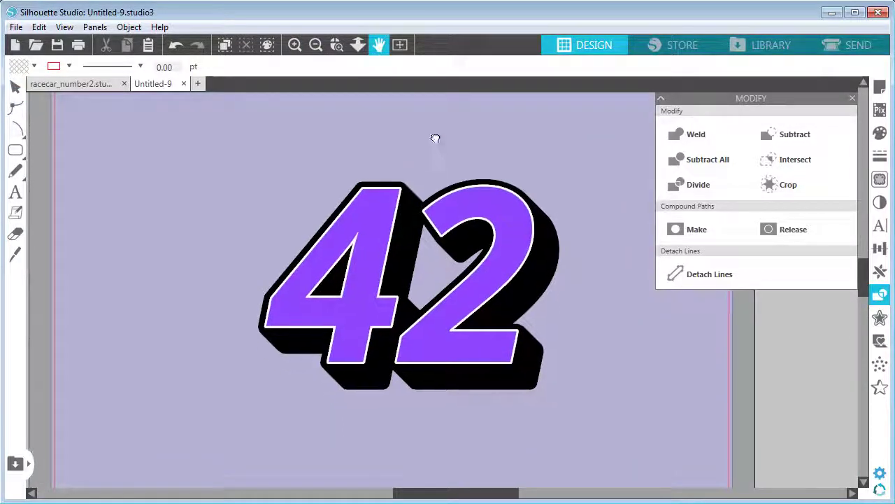
{"action": "left_click", "coordinate": [15, 86]}
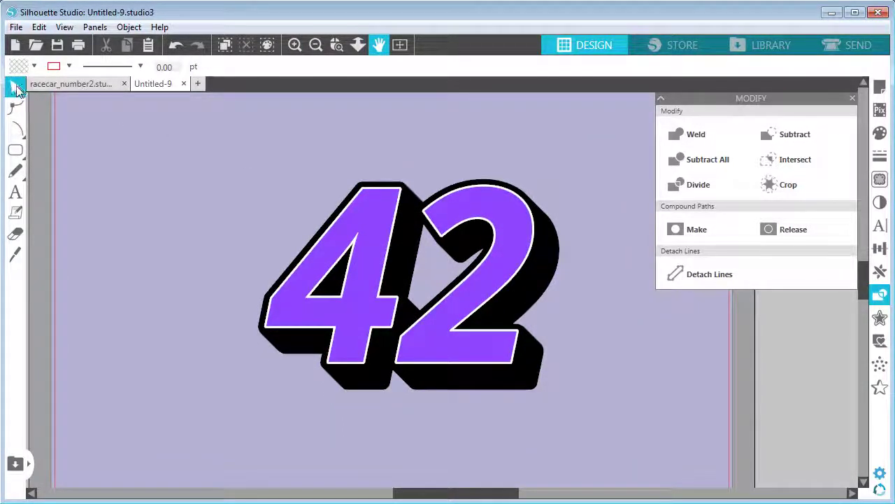
{"action": "left_click", "coordinate": [534, 292]}
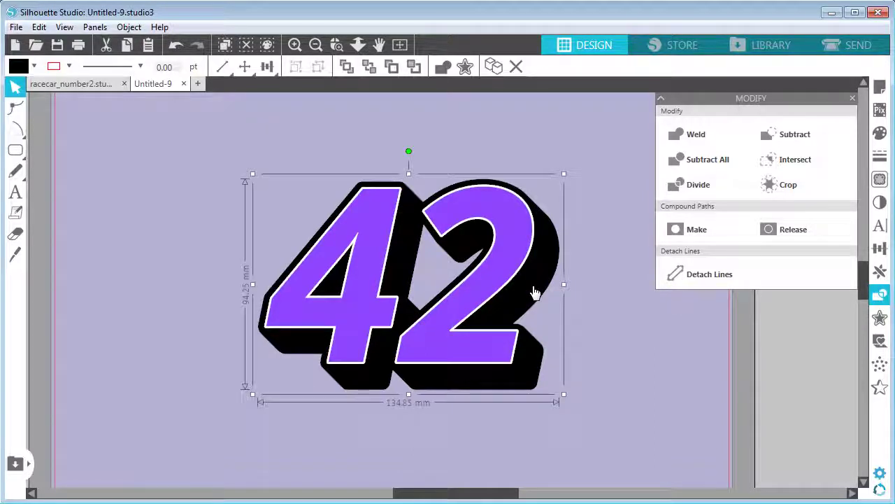
{"action": "left_click", "coordinate": [69, 66]}
{"action": "left_click", "coordinate": [49, 85]}
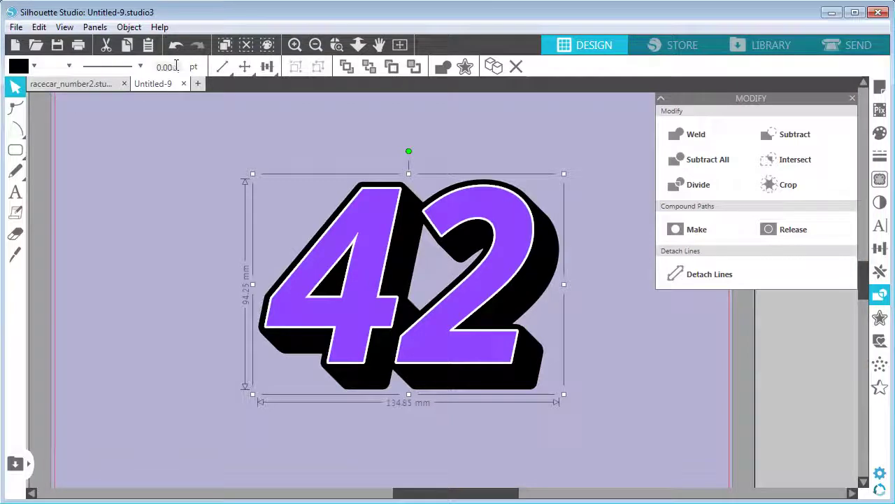
{"action": "left_click_drag", "start_coordinate": [176, 67], "coordinate": [149, 68]}
{"action": "type", "text": "20"}
{"action": "key", "text": "Return"}
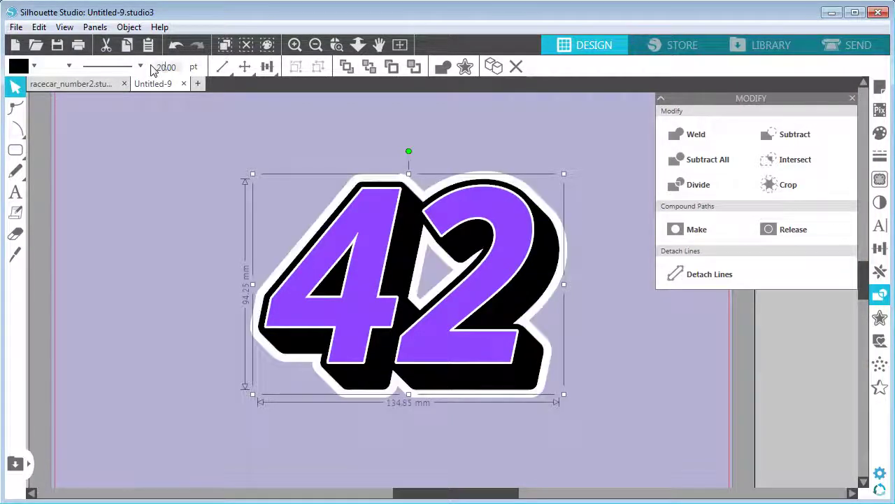
{"action": "left_click", "coordinate": [366, 135]}
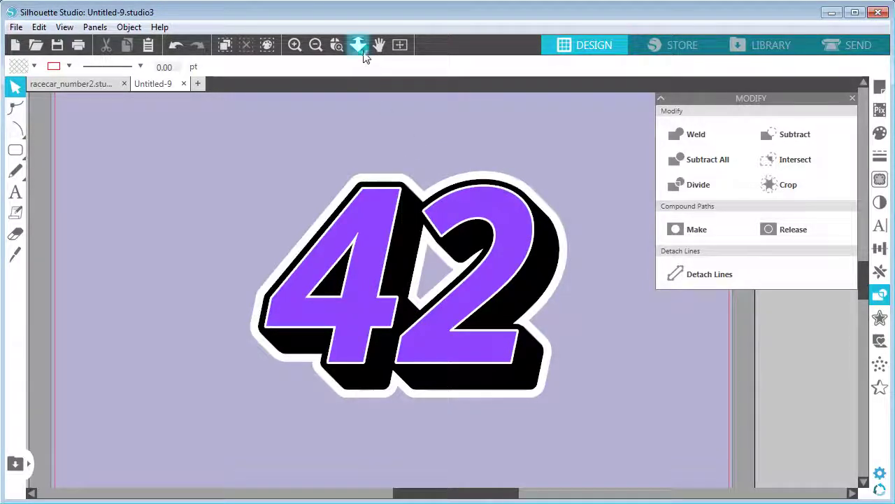
Step: Open the Send view and examine the cut lines around the layered 42
{"action": "left_click", "coordinate": [315, 44]}
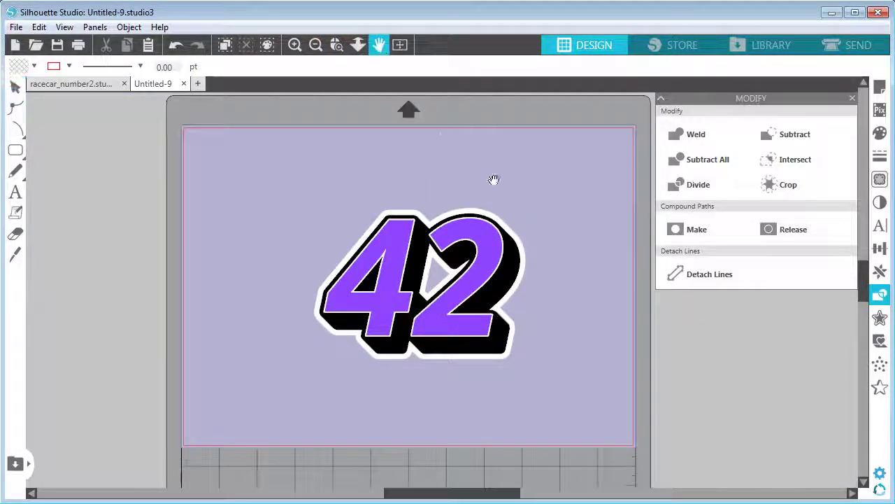
{"action": "left_click", "coordinate": [15, 86]}
{"action": "left_click", "coordinate": [847, 46]}
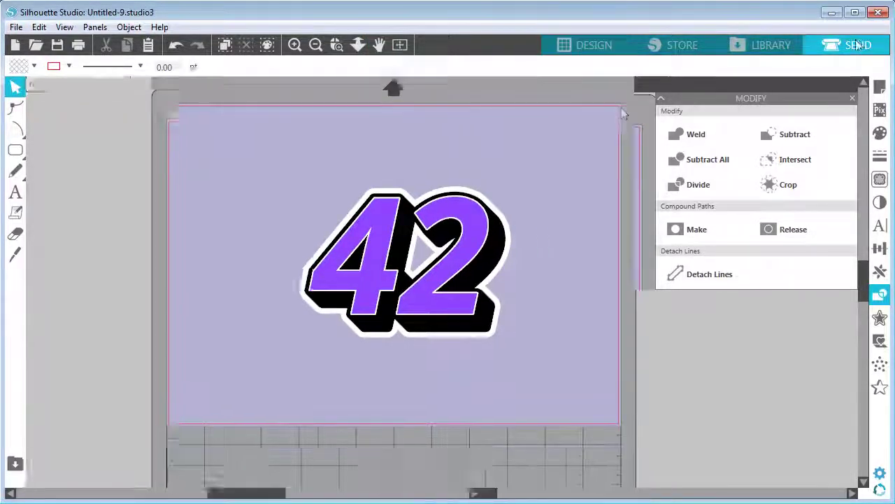
{"action": "left_click", "coordinate": [273, 44]}
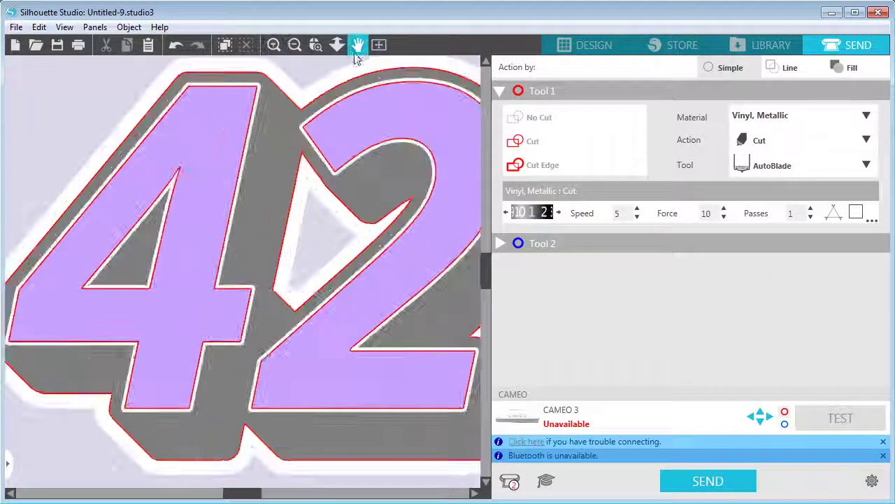
{"action": "left_click", "coordinate": [360, 54]}
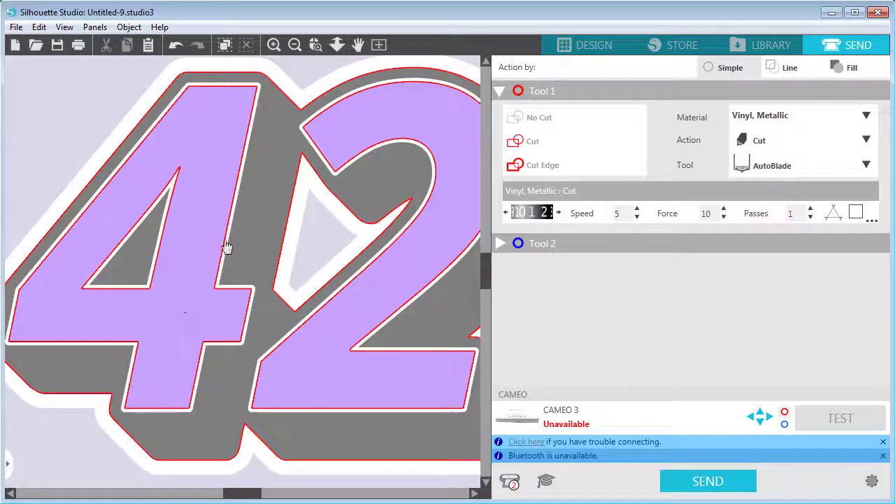
{"action": "left_click", "coordinate": [295, 44]}
{"action": "left_click", "coordinate": [295, 44]}
Step: Return to the Design view and look over the finished 42 on the page
{"action": "left_click", "coordinate": [570, 50]}
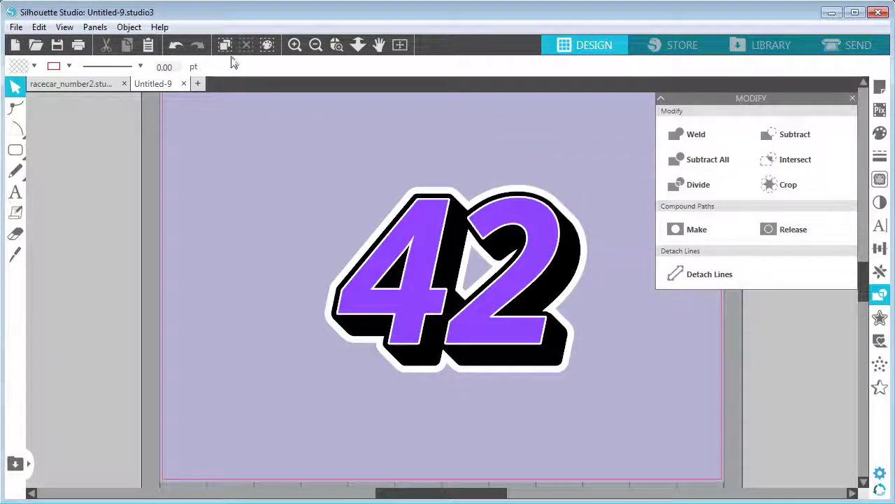
{"action": "left_click", "coordinate": [316, 44]}
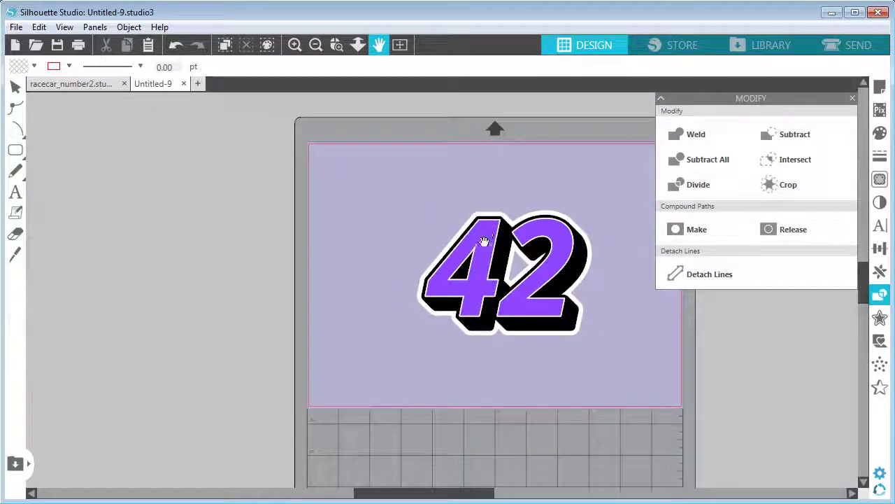
{"action": "left_click", "coordinate": [14, 88]}
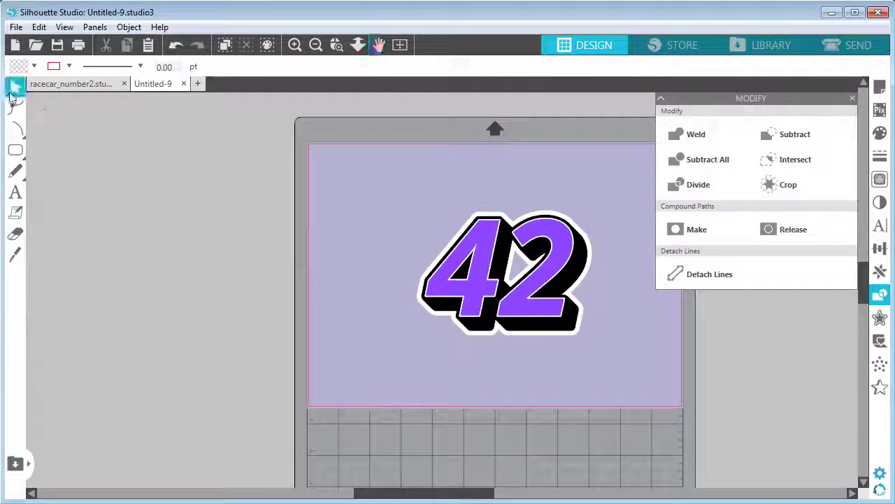
Step: Select the complete layered 42 and place three copies of it stacked in the empty area beside the page
{"action": "left_click_drag", "start_coordinate": [394, 219], "coordinate": [660, 345]}
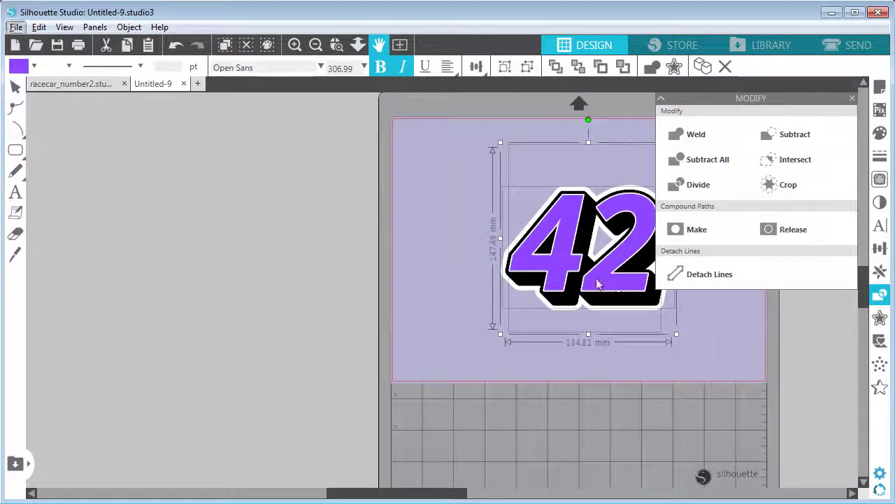
{"action": "key", "text": "v"}
{"action": "left_click", "coordinate": [505, 14]}
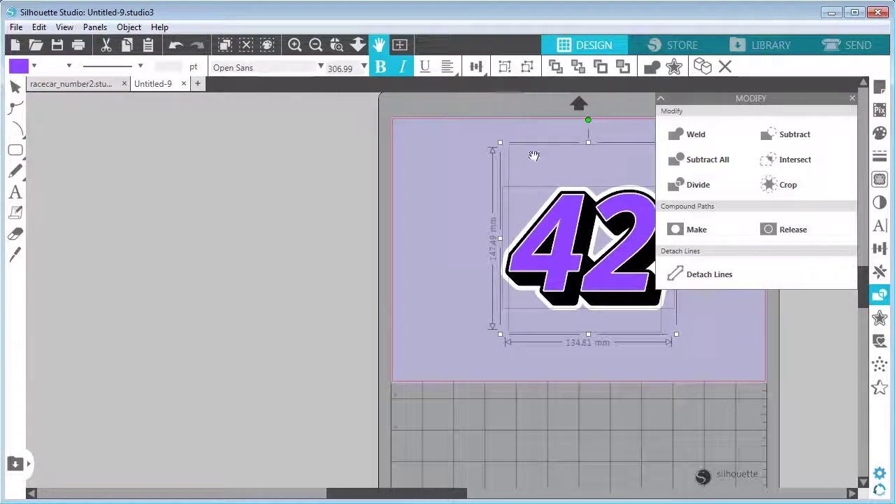
{"action": "left_click", "coordinate": [852, 98]}
{"action": "left_click", "coordinate": [15, 88]}
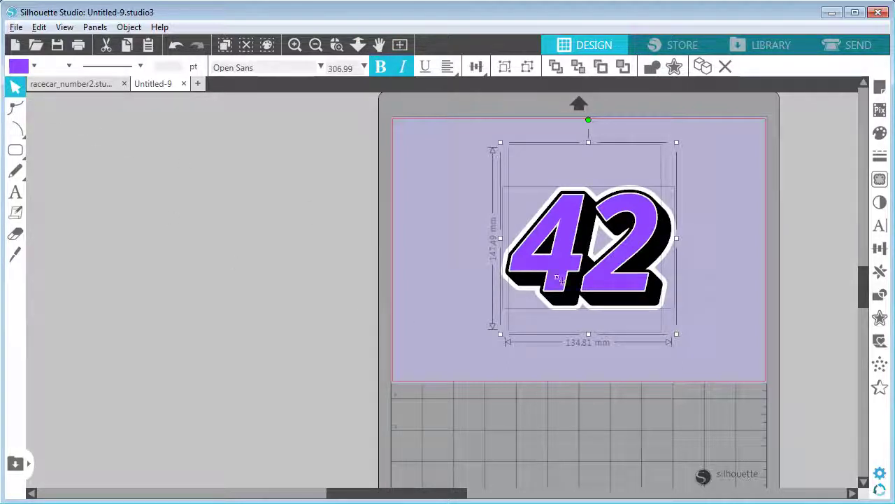
{"action": "left_click_drag", "start_coordinate": [572, 277], "coordinate": [231, 203]}
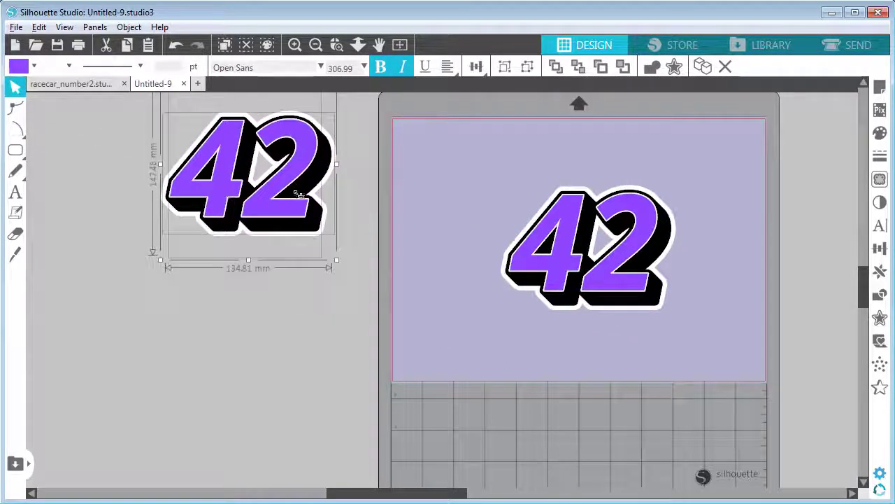
{"action": "left_click_drag", "start_coordinate": [299, 192], "coordinate": [299, 415]}
{"action": "left_click", "coordinate": [352, 277]}
{"action": "key", "text": "space"}
{"action": "left_click_drag", "start_coordinate": [367, 205], "coordinate": [448, 262]}
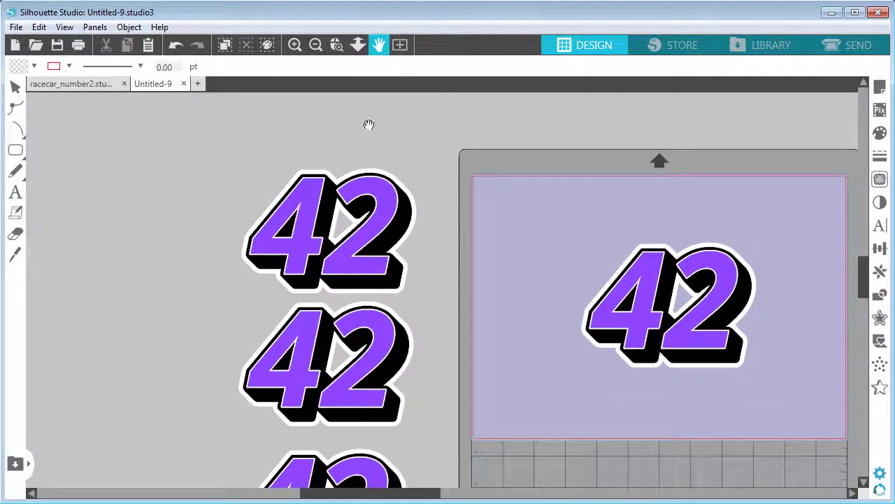
Step: Detach the lines of the uppermost 42 copy and weld all its pieces into one solid white silhouette
{"action": "left_click", "coordinate": [294, 44]}
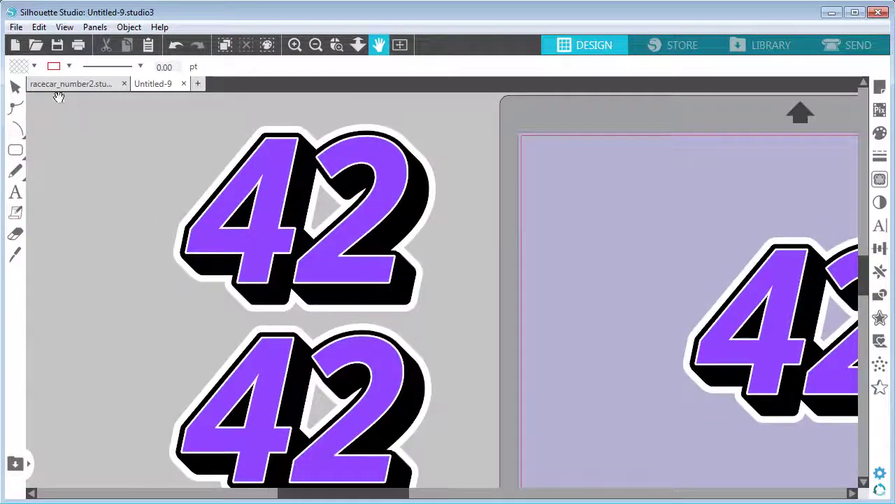
{"action": "left_click", "coordinate": [17, 89]}
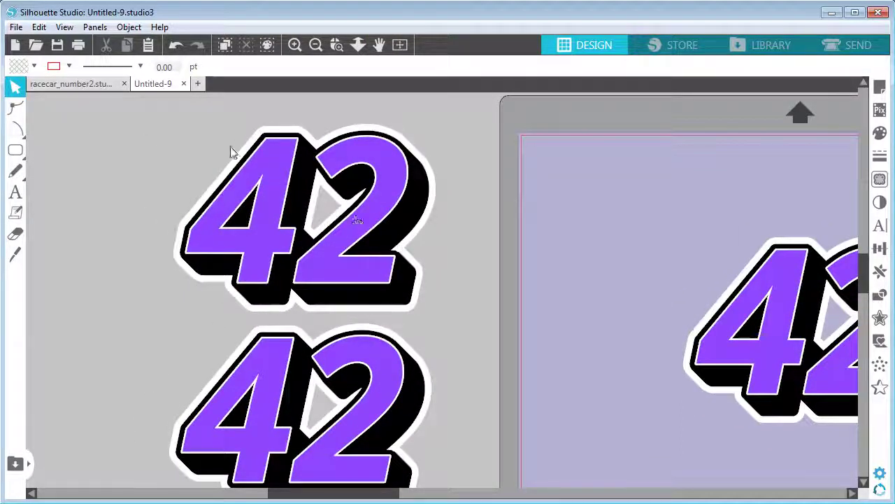
{"action": "left_click", "coordinate": [380, 230]}
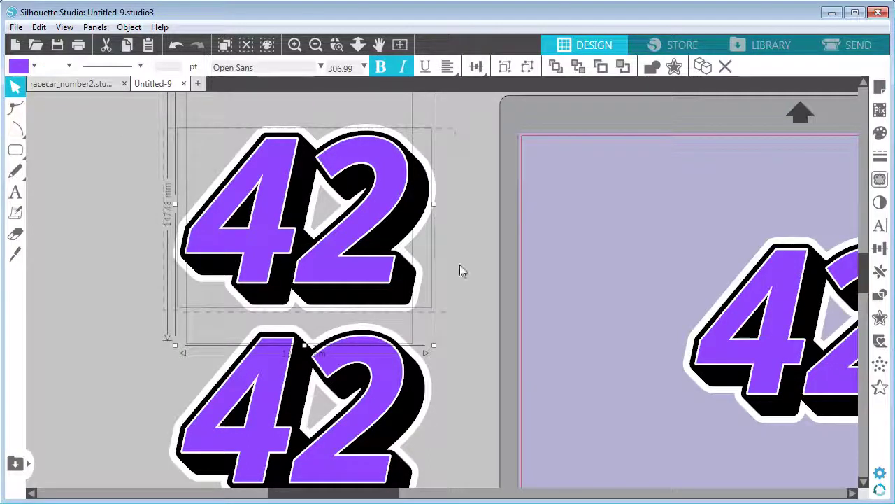
{"action": "left_click", "coordinate": [878, 297]}
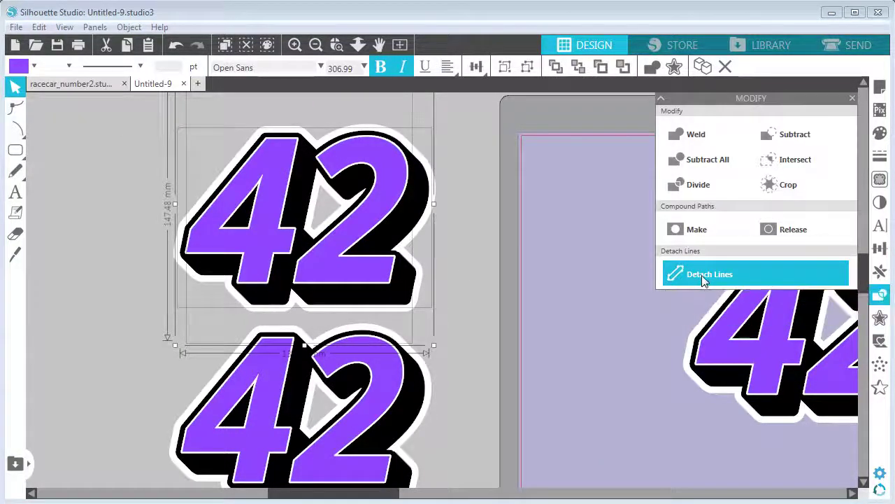
{"action": "left_click", "coordinate": [488, 233]}
{"action": "left_click_drag", "start_coordinate": [126, 135], "coordinate": [451, 318]}
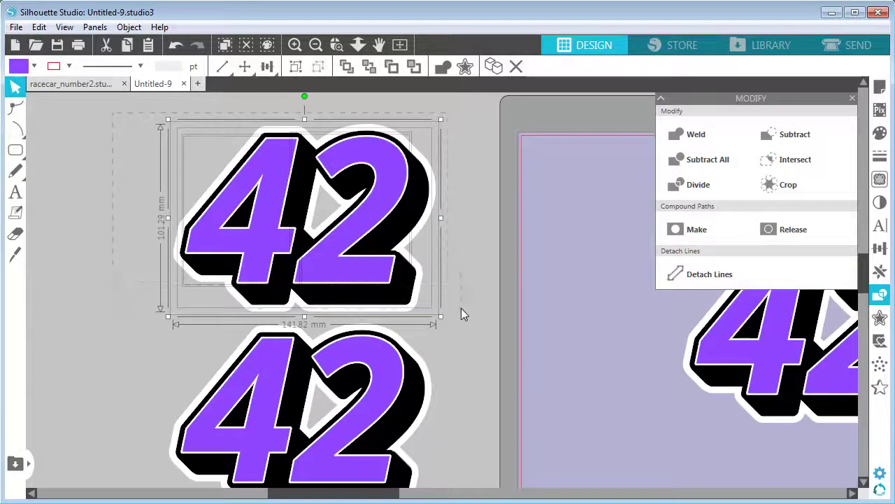
{"action": "left_click", "coordinate": [683, 140]}
{"action": "left_click", "coordinate": [470, 215]}
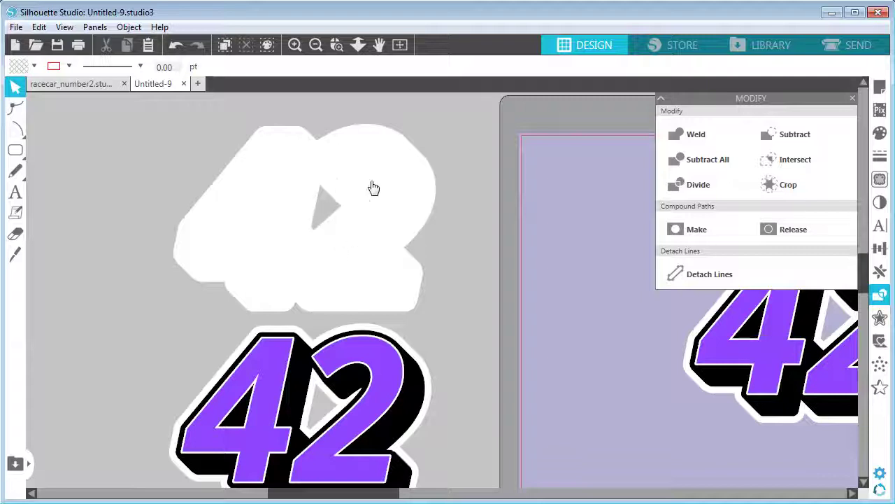
Step: Remove the white outline from the middle copy's black shadow by setting its line colour to transparent
{"action": "key", "text": "space"}
{"action": "left_click_drag", "start_coordinate": [466, 331], "coordinate": [459, 194]}
{"action": "key", "text": "space"}
{"action": "left_click", "coordinate": [15, 86]}
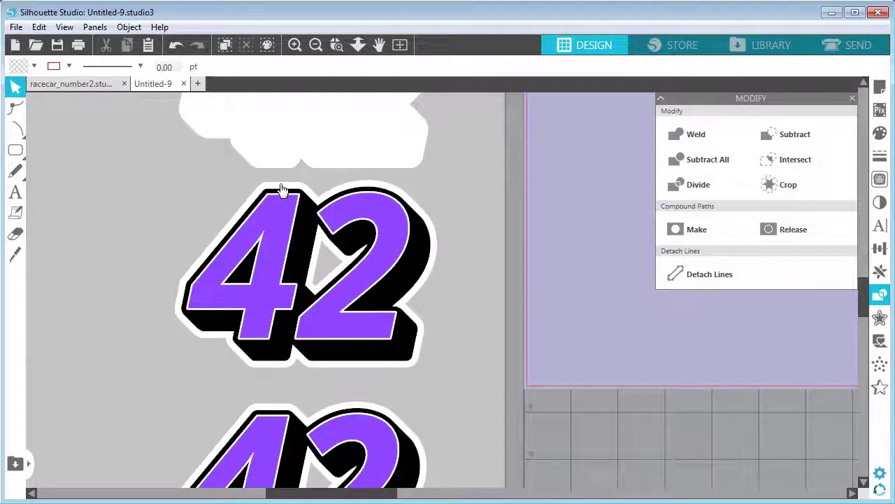
{"action": "left_click", "coordinate": [285, 190]}
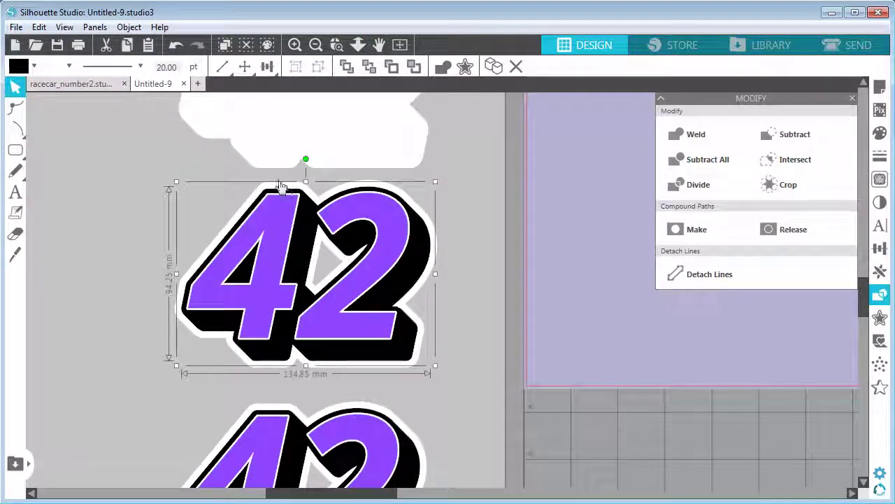
{"action": "left_click", "coordinate": [69, 67]}
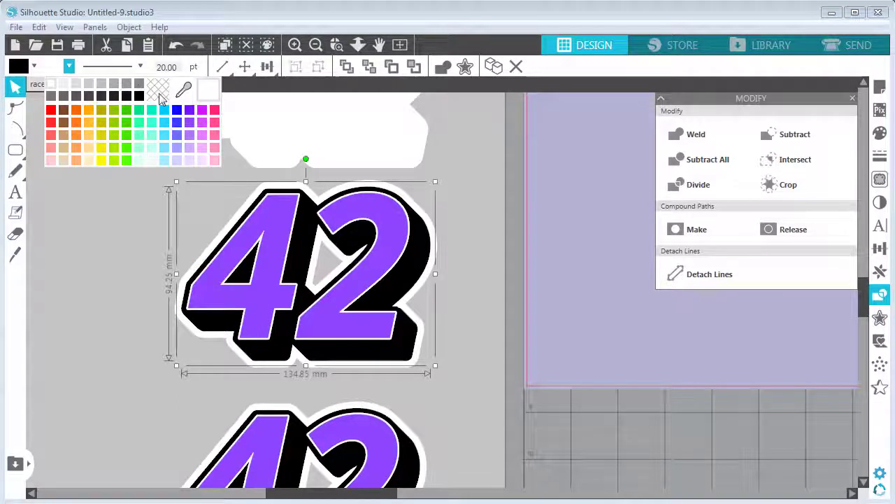
{"action": "left_click", "coordinate": [177, 110]}
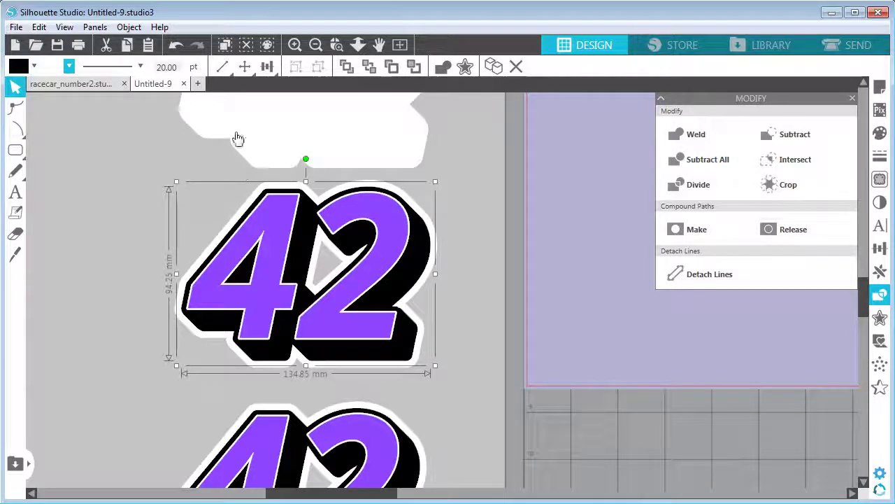
{"action": "left_click", "coordinate": [69, 68]}
{"action": "left_click", "coordinate": [156, 91]}
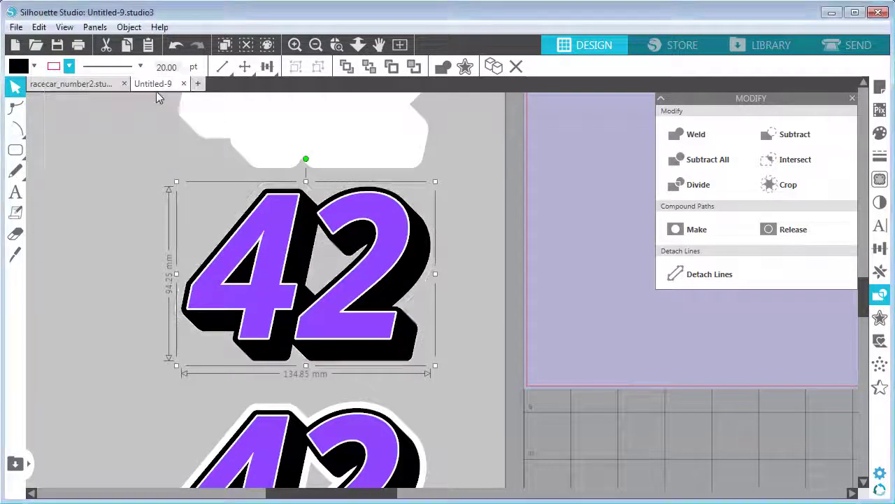
{"action": "left_click", "coordinate": [471, 301]}
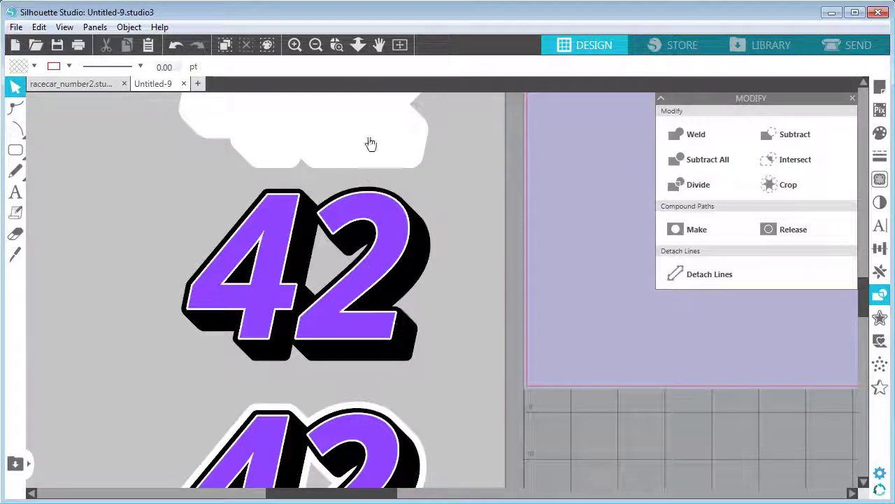
Step: Move the purple 42 off the middle copy's black shadow and undo the move
{"action": "left_click", "coordinate": [360, 217]}
{"action": "left_click_drag", "start_coordinate": [278, 224], "coordinate": [207, 223]}
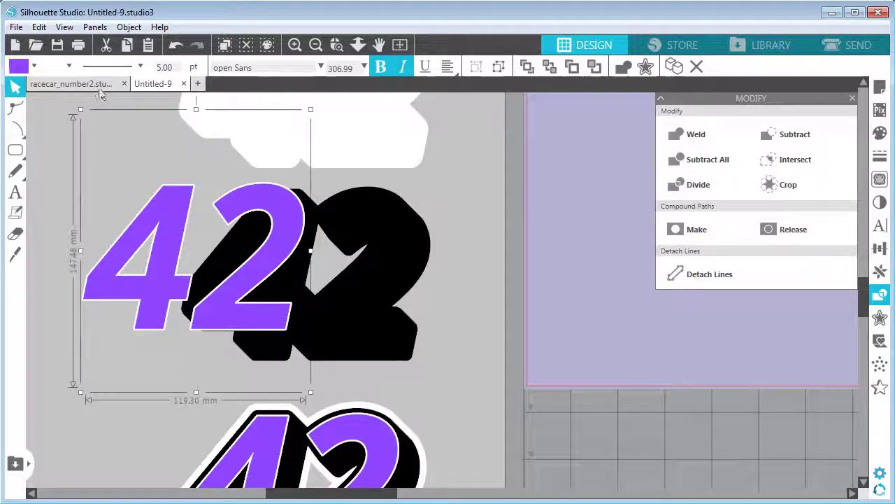
{"action": "left_click", "coordinate": [39, 27]}
{"action": "left_click", "coordinate": [44, 42]}
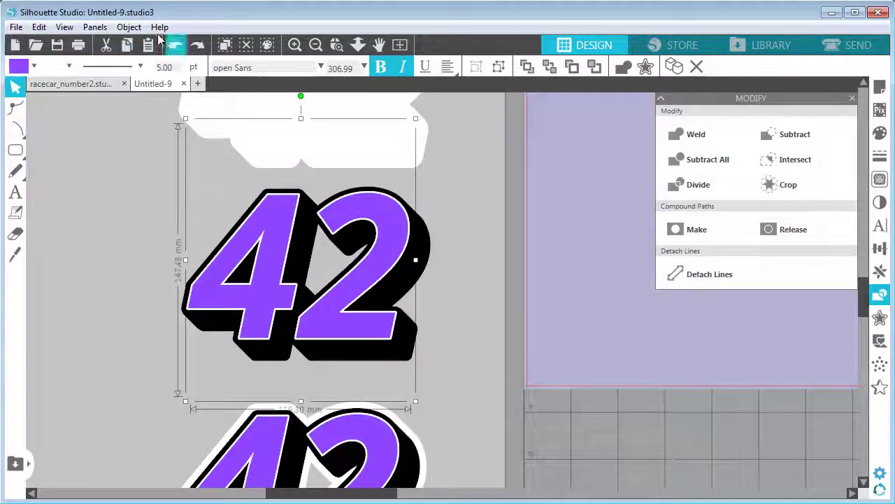
Step: Convert the middle copy's purple 42 to a path, detach its lines and cut the number out of the black shadow
{"action": "left_click", "coordinate": [130, 27]}
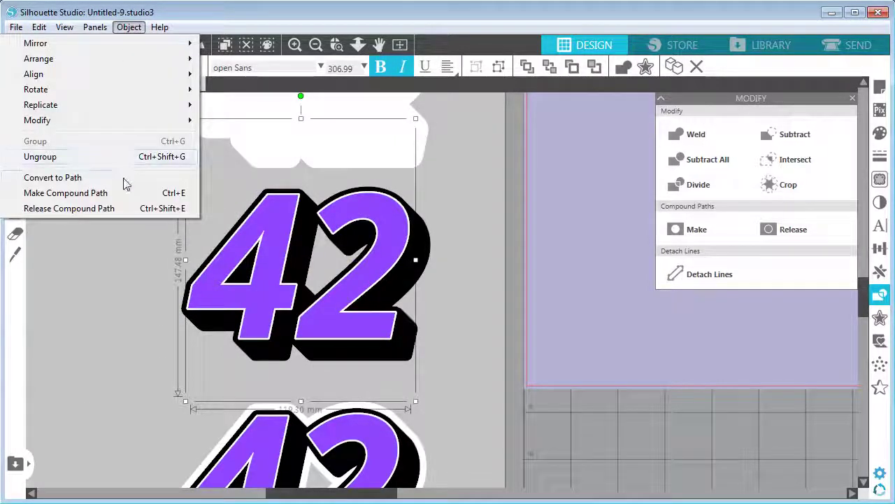
{"action": "left_click", "coordinate": [125, 183]}
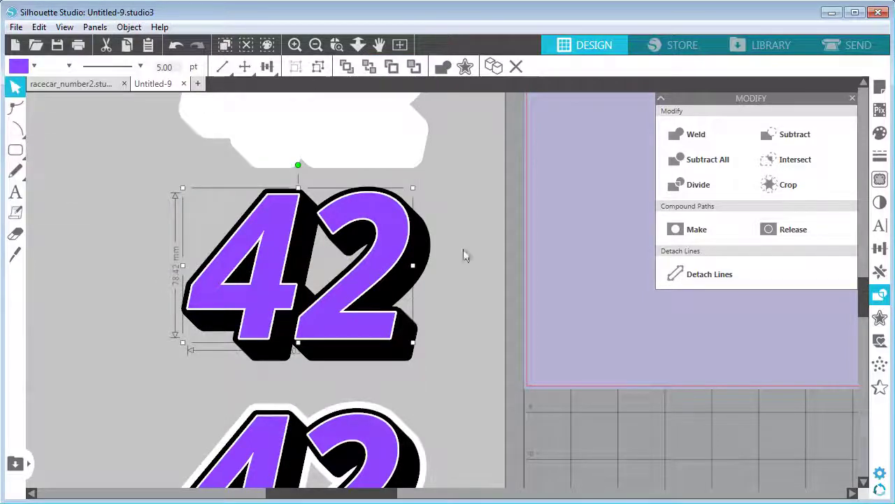
{"action": "left_click", "coordinate": [733, 274]}
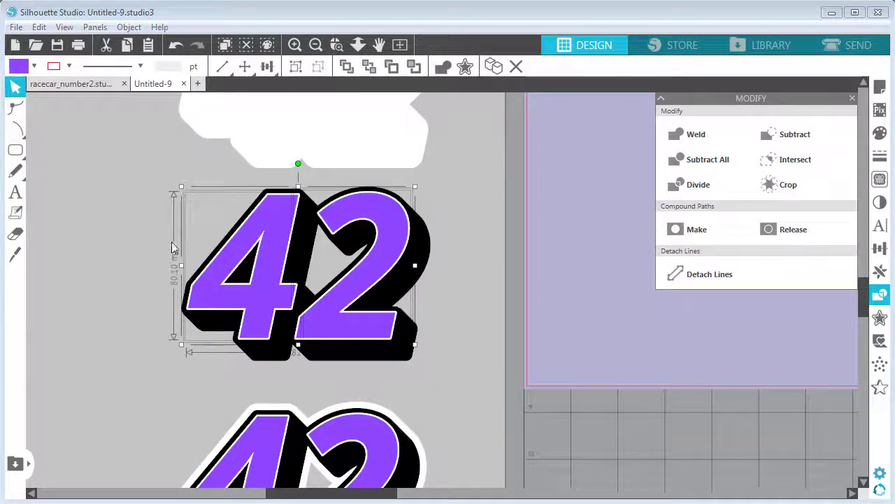
{"action": "left_click_drag", "start_coordinate": [117, 191], "coordinate": [436, 359]}
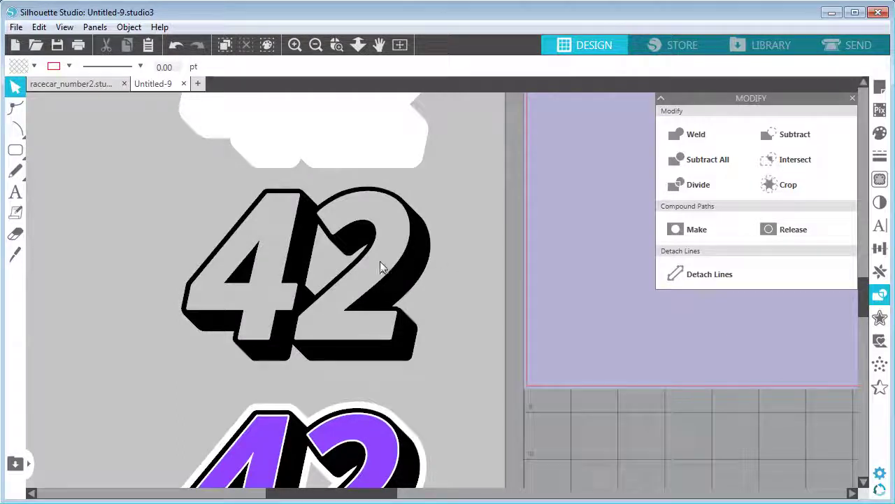
Step: Move the loose black piece inside the cut-out 4 slightly and undo the move
{"action": "mouse_move", "coordinate": [248, 274]}
{"action": "left_mouse_down"}
{"action": "mouse_move", "coordinate": [199, 231]}
{"action": "mouse_move", "coordinate": [272, 287]}
{"action": "mouse_move", "coordinate": [236, 265]}
{"action": "left_mouse_up"}
{"action": "left_click", "coordinate": [39, 26]}
{"action": "left_click", "coordinate": [48, 41]}
{"action": "left_click", "coordinate": [40, 26]}
{"action": "left_click", "coordinate": [41, 41]}
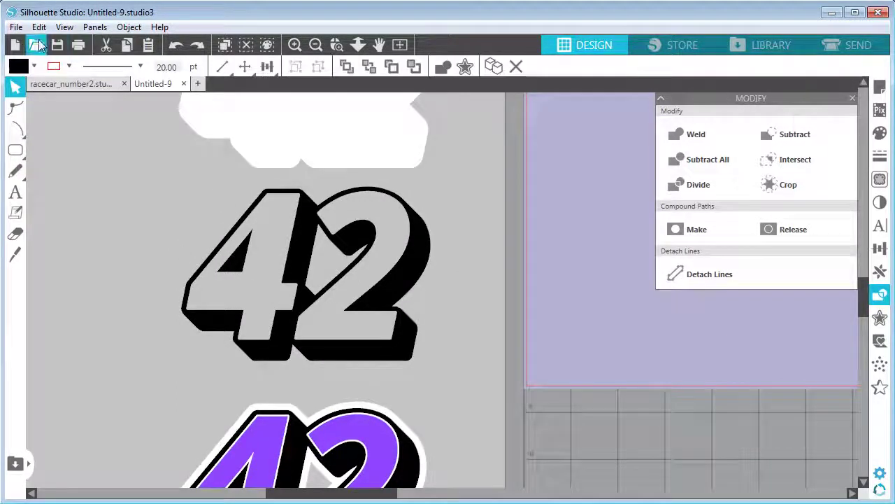
{"action": "left_click", "coordinate": [36, 27]}
{"action": "left_click", "coordinate": [77, 40]}
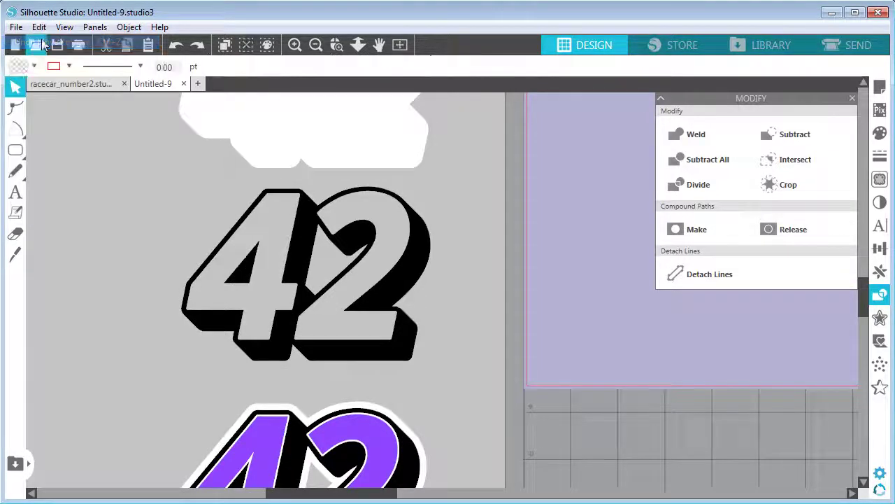
Step: Combine all pieces of the cut-out black 42 into a compound path and shift it slightly as one object
{"action": "left_click_drag", "start_coordinate": [127, 246], "coordinate": [415, 320]}
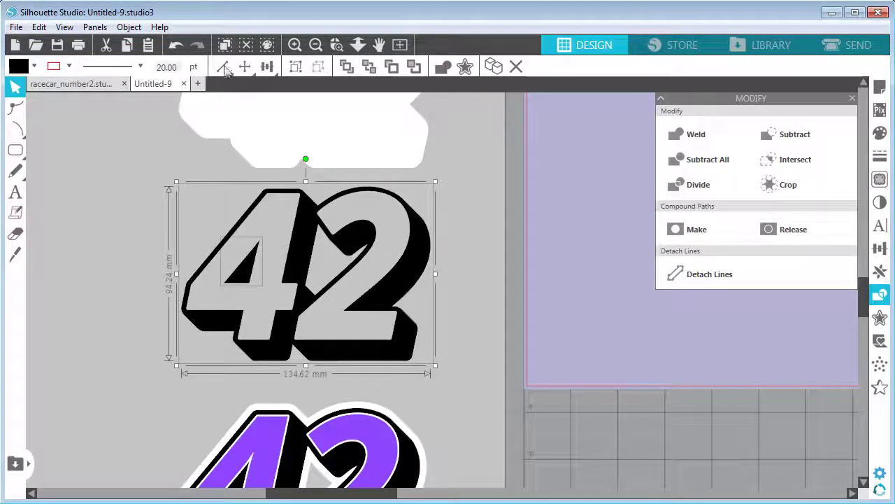
{"action": "left_click", "coordinate": [129, 27]}
{"action": "left_click", "coordinate": [107, 192]}
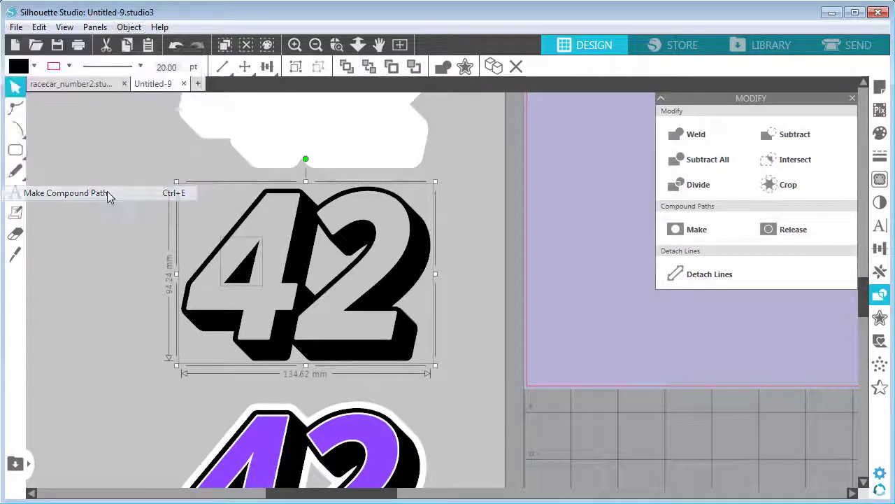
{"action": "left_click", "coordinate": [137, 257]}
{"action": "left_click_drag", "start_coordinate": [310, 282], "coordinate": [302, 285]}
{"action": "left_click", "coordinate": [436, 283]}
Step: Delete the black shadow with its white outline from the lowest 42 copy
{"action": "key", "text": "space"}
{"action": "left_click_drag", "start_coordinate": [473, 397], "coordinate": [480, 231]}
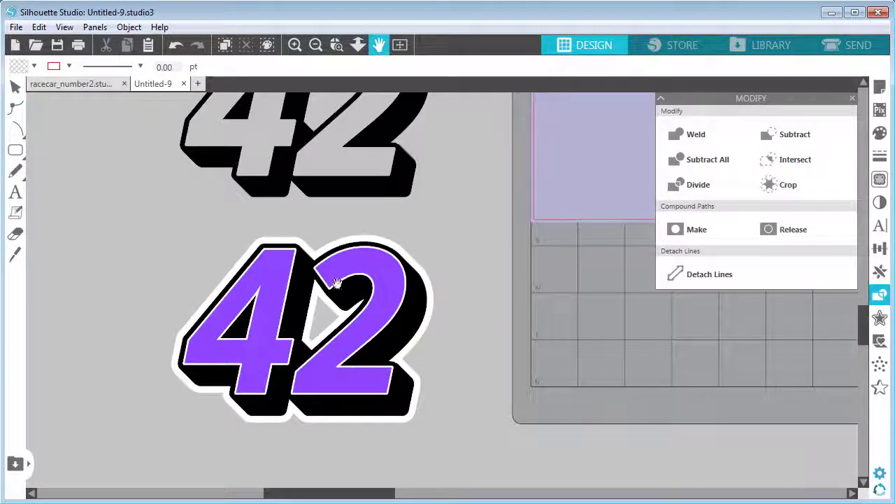
{"action": "left_click", "coordinate": [17, 88]}
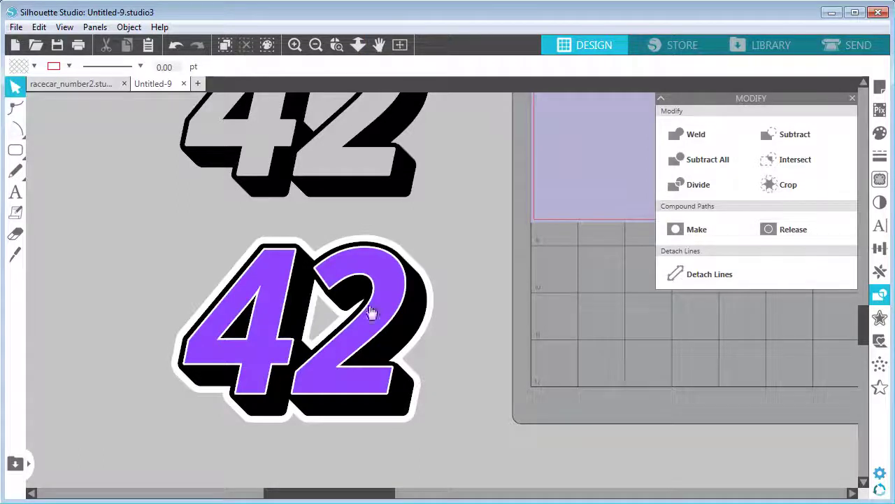
{"action": "left_click", "coordinate": [431, 317]}
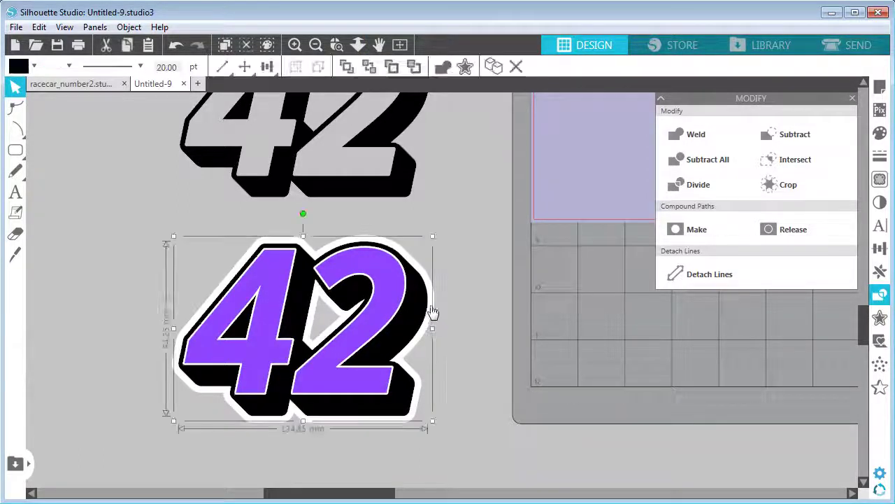
{"action": "key", "text": "Delete"}
Step: Remove the white outline from the lowest purple 42 by making its line colour transparent
{"action": "left_click", "coordinate": [377, 282]}
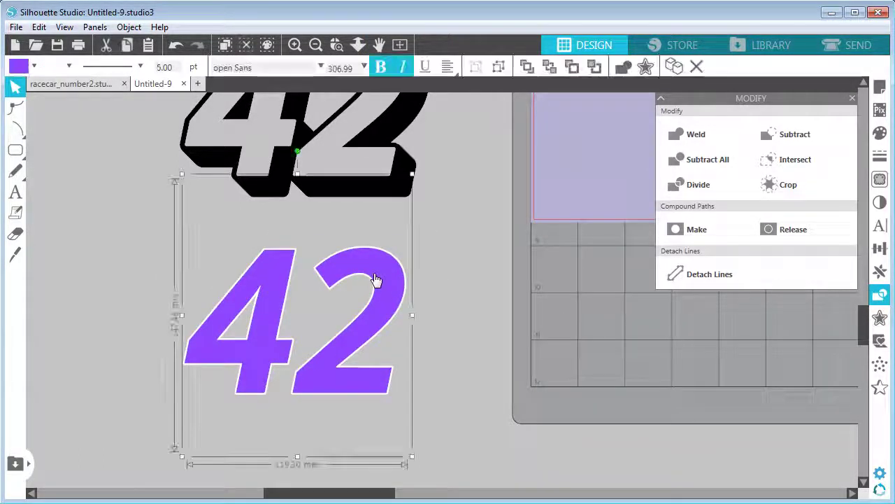
{"action": "left_click", "coordinate": [69, 65]}
{"action": "left_click", "coordinate": [158, 91]}
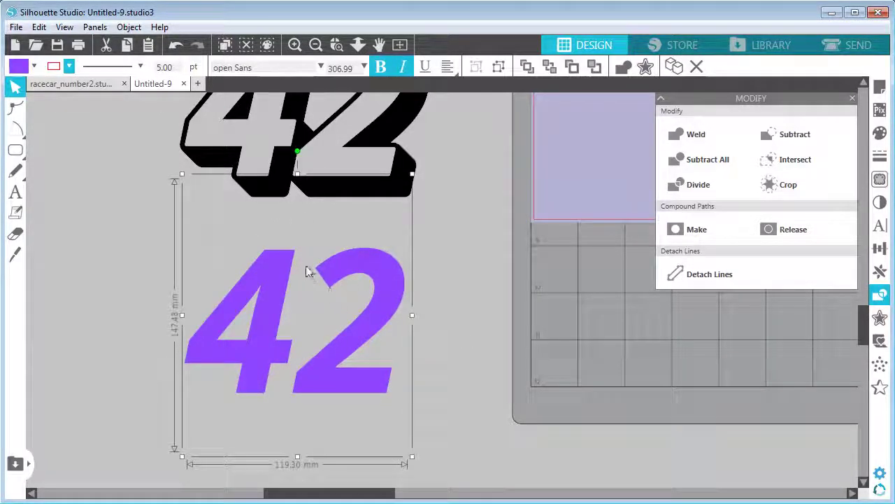
Step: Convert the lowest purple 42 to a path, ungroup it and combine its digits into one compound path
{"action": "left_click", "coordinate": [129, 27]}
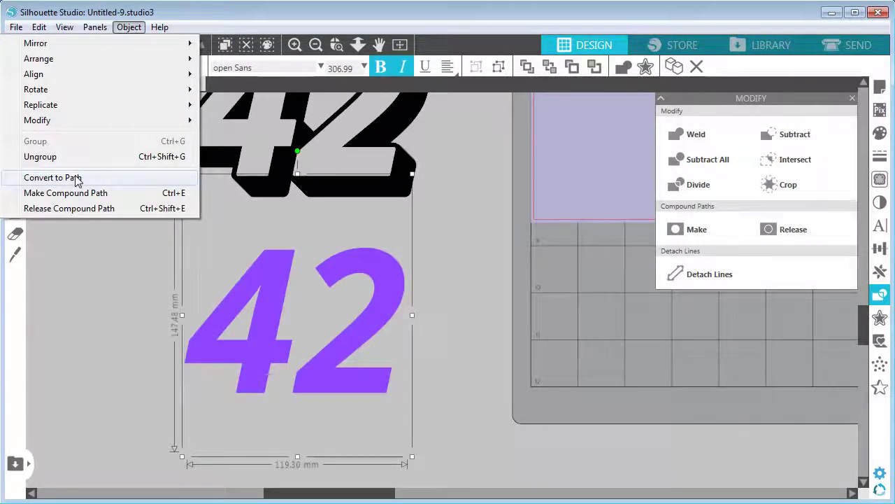
{"action": "left_click", "coordinate": [52, 177]}
{"action": "left_click", "coordinate": [126, 27]}
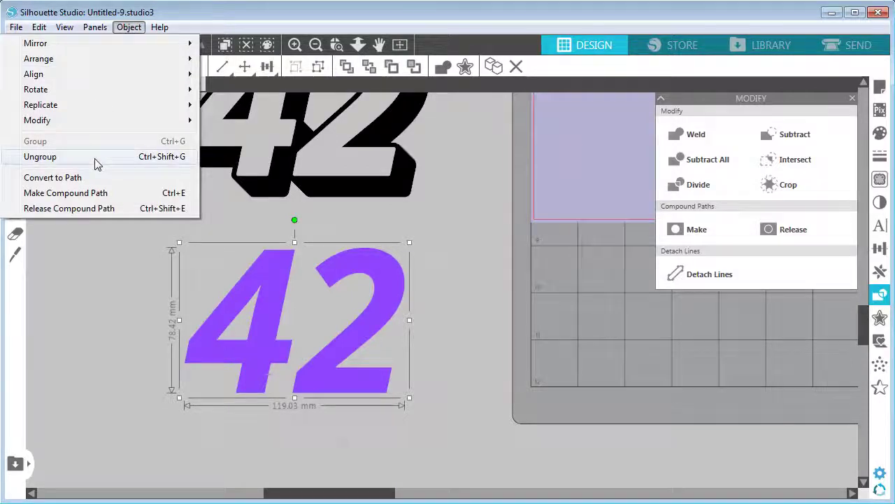
{"action": "left_click", "coordinate": [96, 162]}
{"action": "left_click", "coordinate": [129, 26]}
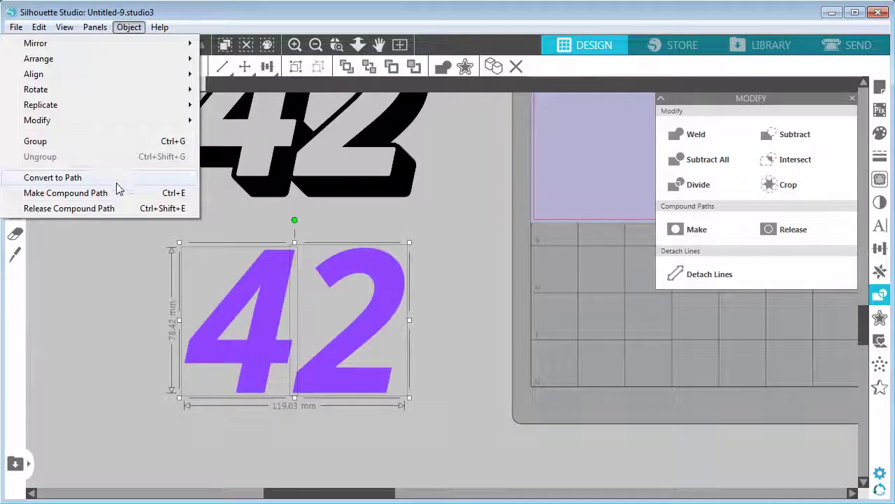
{"action": "left_click", "coordinate": [65, 192]}
{"action": "left_click", "coordinate": [420, 309]}
Step: Move the white 42 silhouette onto the lower part of the mat, below the assembled 42 design
{"action": "left_click_drag", "start_coordinate": [382, 294], "coordinate": [349, 292]}
{"action": "left_click", "coordinate": [390, 203]}
{"action": "left_click_drag", "start_coordinate": [392, 181], "coordinate": [380, 198]}
{"action": "left_click", "coordinate": [464, 195]}
{"action": "key", "text": "space"}
{"action": "left_click_drag", "start_coordinate": [466, 196], "coordinate": [439, 390]}
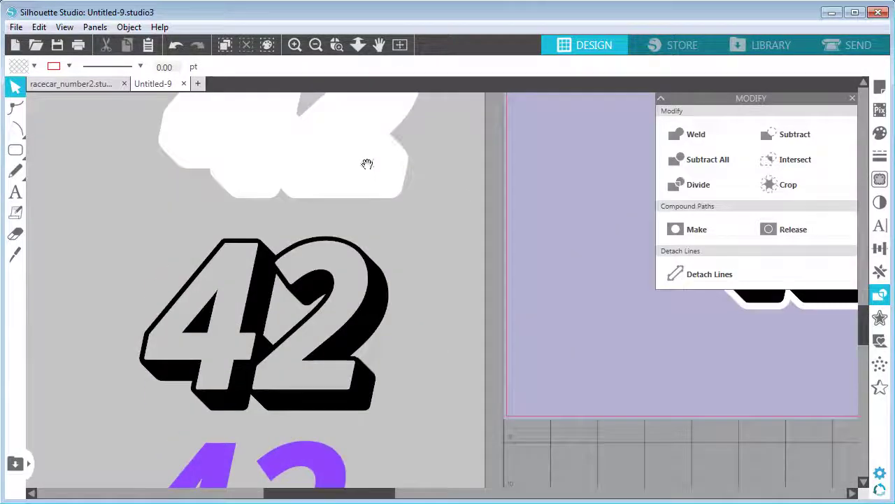
{"action": "left_click_drag", "start_coordinate": [368, 164], "coordinate": [370, 197]}
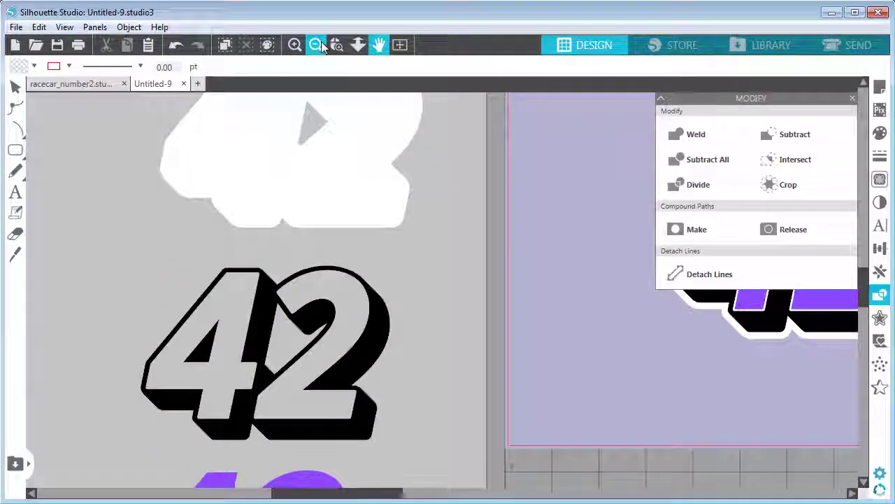
{"action": "left_click", "coordinate": [317, 44]}
{"action": "left_click", "coordinate": [316, 44]}
{"action": "left_click_drag", "start_coordinate": [440, 263], "coordinate": [394, 245]}
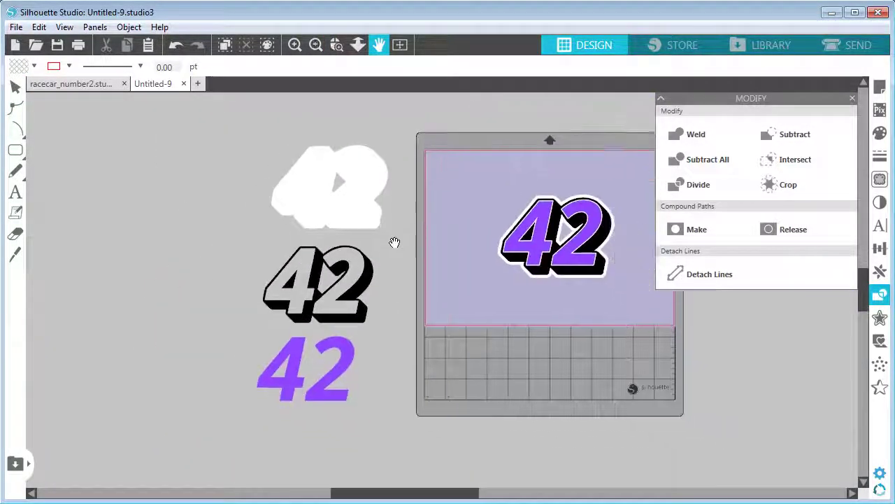
{"action": "left_click", "coordinate": [16, 86]}
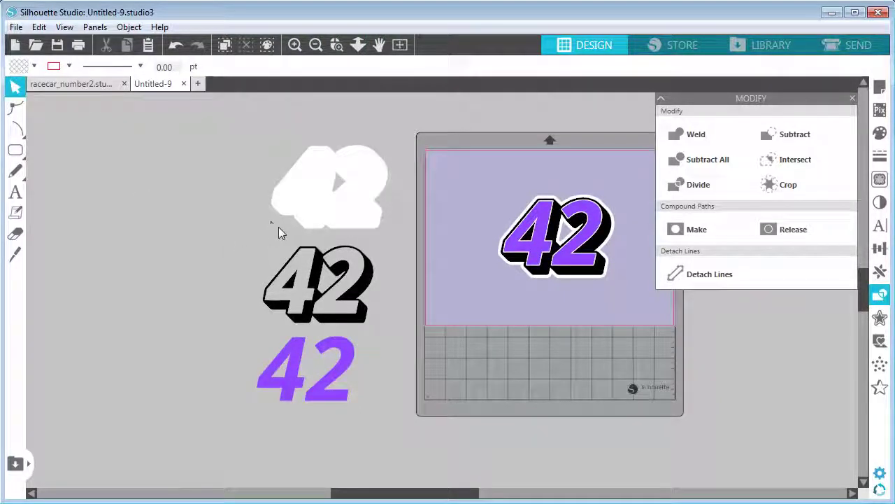
{"action": "left_click", "coordinate": [343, 216]}
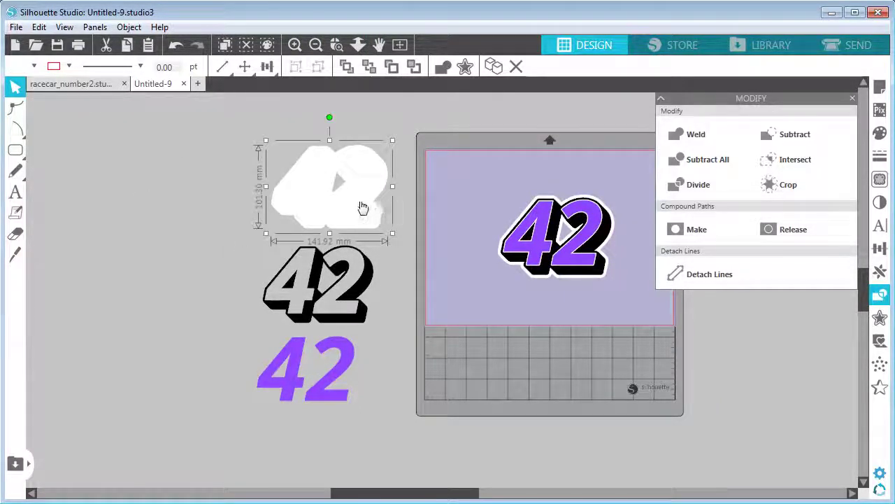
{"action": "left_click_drag", "start_coordinate": [362, 207], "coordinate": [552, 395]}
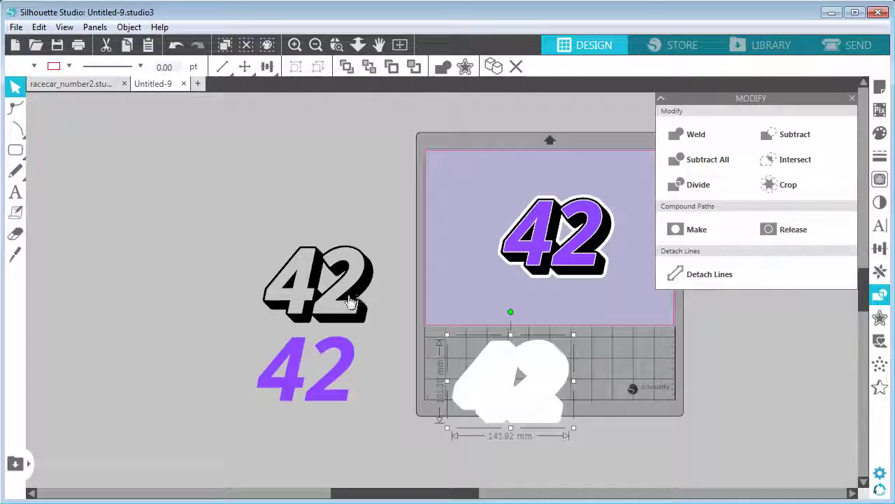
Step: Stack the black cut-out 42 over the white silhouette and place the purple 42 on top of both
{"action": "left_click_drag", "start_coordinate": [363, 326], "coordinate": [488, 386]}
{"action": "left_click_drag", "start_coordinate": [551, 415], "coordinate": [552, 416]}
{"action": "left_click", "coordinate": [295, 45]}
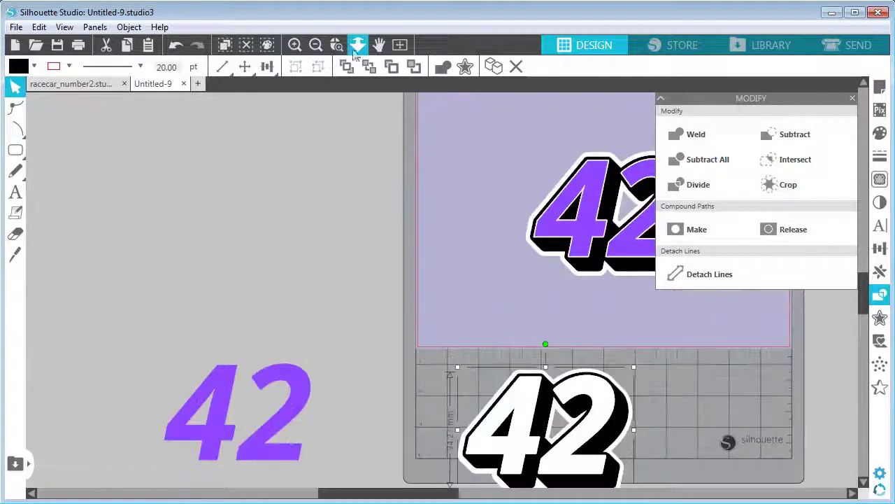
{"action": "left_click", "coordinate": [378, 44]}
{"action": "left_click_drag", "start_coordinate": [401, 336], "coordinate": [335, 199]}
{"action": "left_click", "coordinate": [15, 85]}
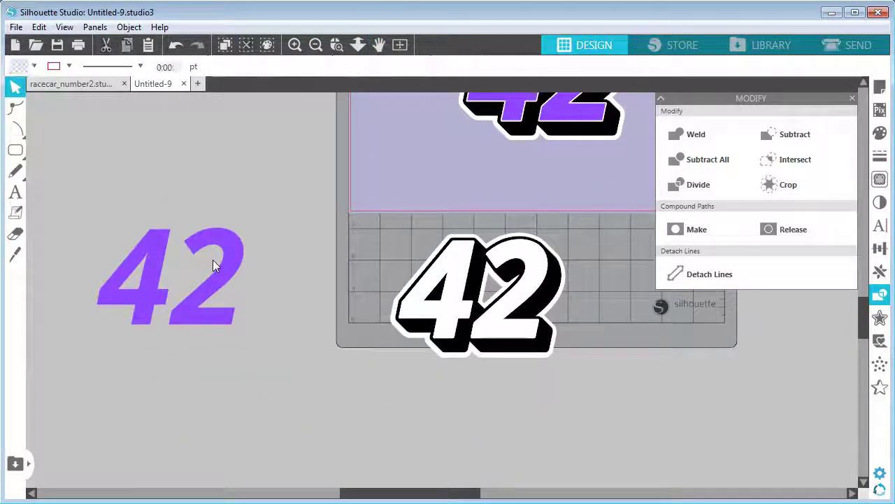
{"action": "left_click_drag", "start_coordinate": [214, 259], "coordinate": [539, 289]}
{"action": "left_click", "coordinate": [540, 290]}
{"action": "left_click", "coordinate": [604, 354]}
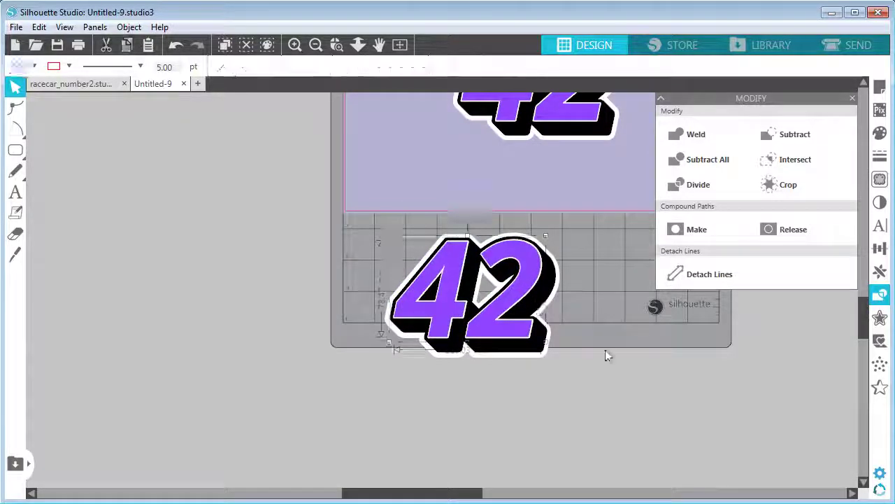
Step: Select all layers of the restacked 42 and move them together off the mat, beside the original design
{"action": "left_click", "coordinate": [315, 44]}
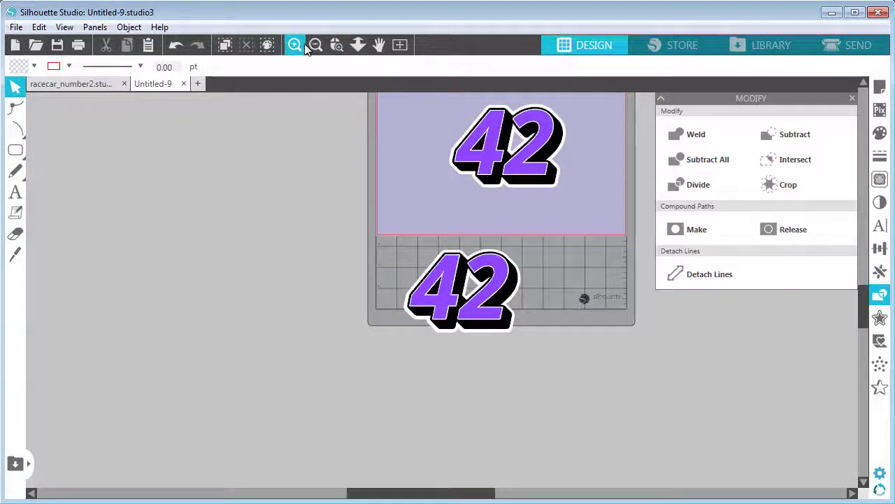
{"action": "left_click", "coordinate": [294, 44]}
{"action": "left_click", "coordinate": [294, 44]}
{"action": "left_click", "coordinate": [337, 45]}
{"action": "left_click", "coordinate": [379, 45]}
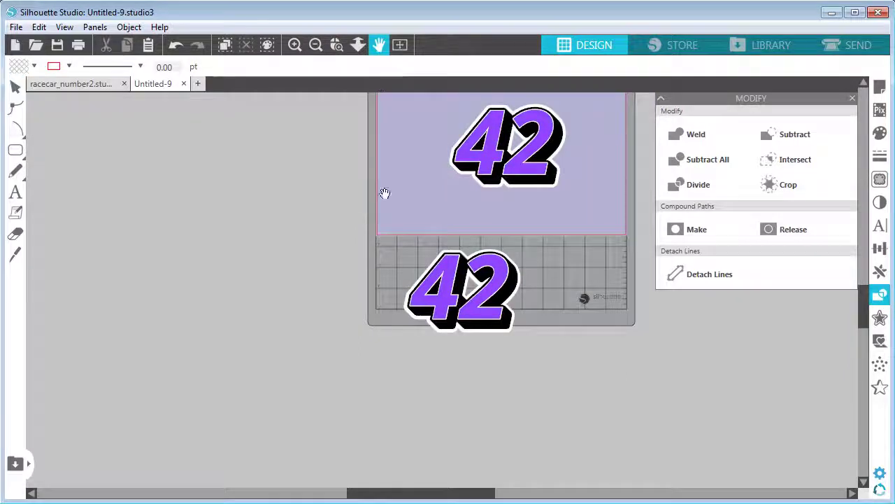
{"action": "left_click_drag", "start_coordinate": [325, 198], "coordinate": [312, 292]}
{"action": "left_click", "coordinate": [16, 87]}
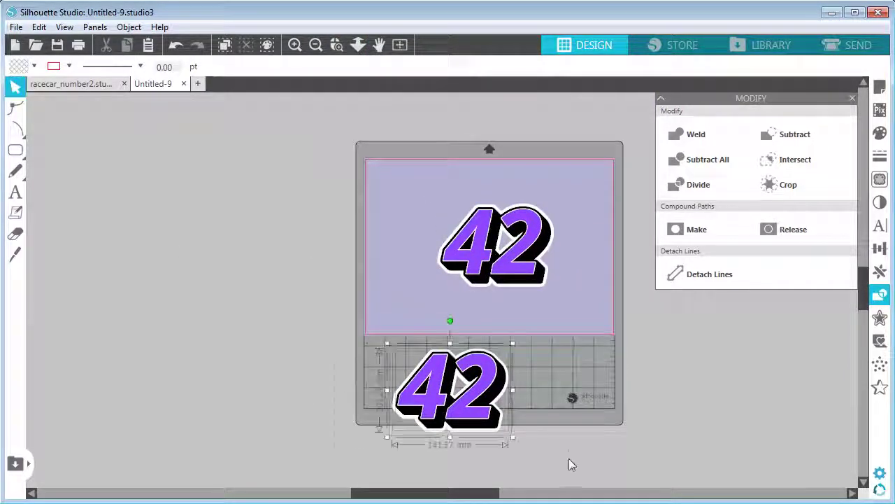
{"action": "left_click_drag", "start_coordinate": [448, 388], "coordinate": [262, 233]}
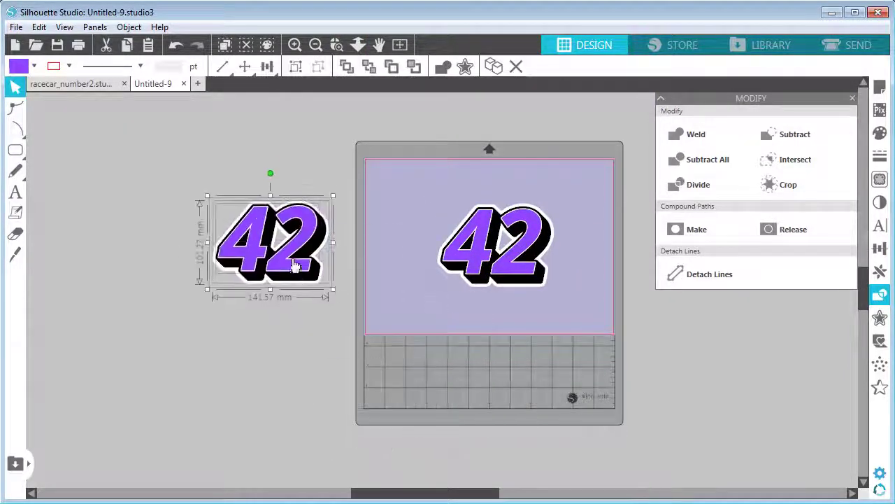
{"action": "left_click", "coordinate": [171, 182]}
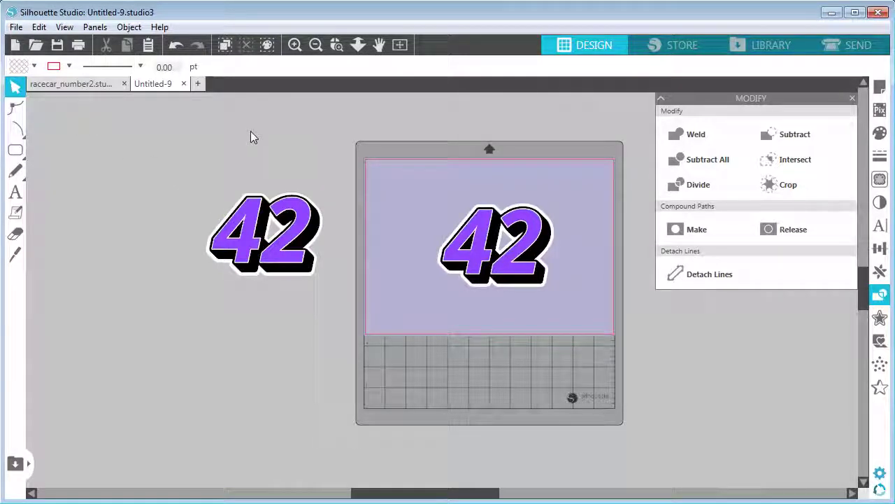
{"action": "left_click_drag", "start_coordinate": [305, 162], "coordinate": [278, 164]}
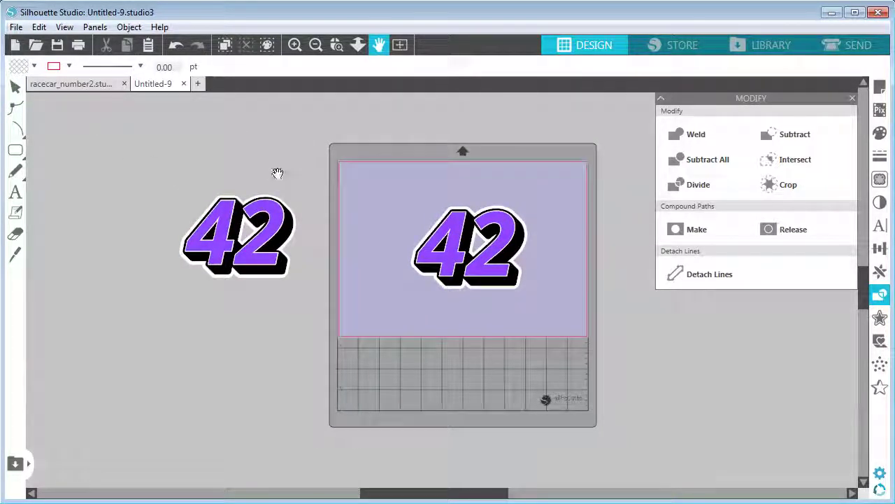
{"action": "left_click", "coordinate": [14, 89]}
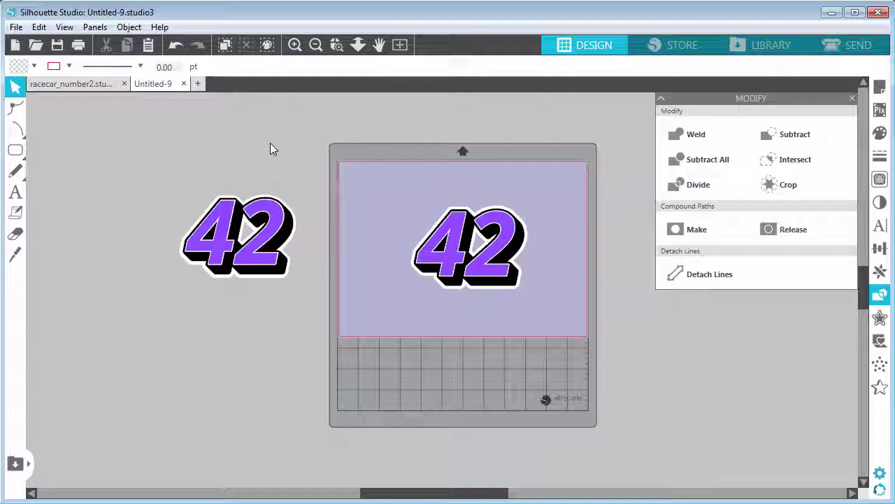
Step: Switch to the racecar_number2 document, close the modify options, and examine the yellow and red 42 variants over the car photos
{"action": "left_click", "coordinate": [81, 85]}
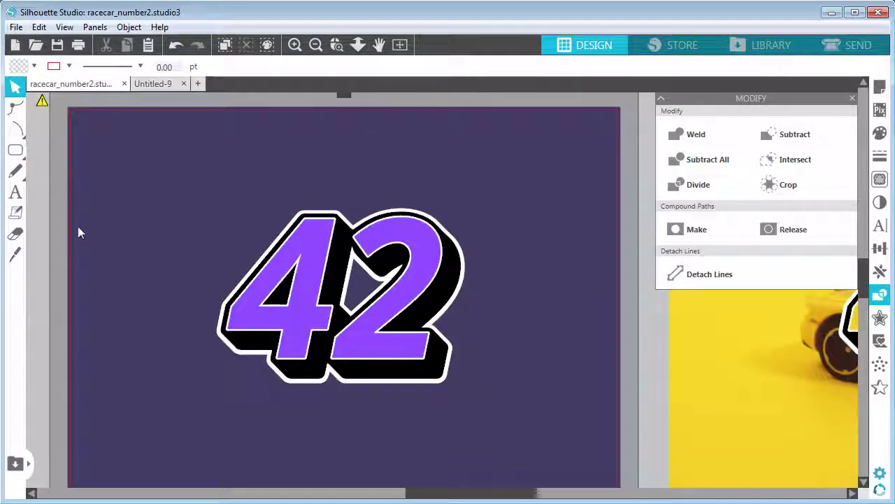
{"action": "left_click", "coordinate": [852, 98]}
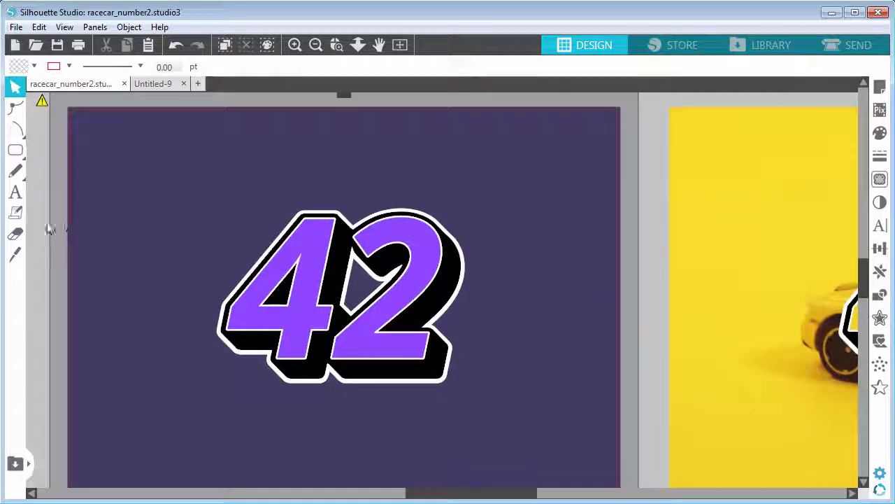
{"action": "left_click", "coordinate": [378, 44]}
{"action": "left_click_drag", "start_coordinate": [621, 266], "coordinate": [243, 267]}
{"action": "left_click_drag", "start_coordinate": [539, 275], "coordinate": [379, 271]}
{"action": "left_click_drag", "start_coordinate": [655, 268], "coordinate": [286, 259]}
{"action": "left_click_drag", "start_coordinate": [479, 257], "coordinate": [385, 254]}
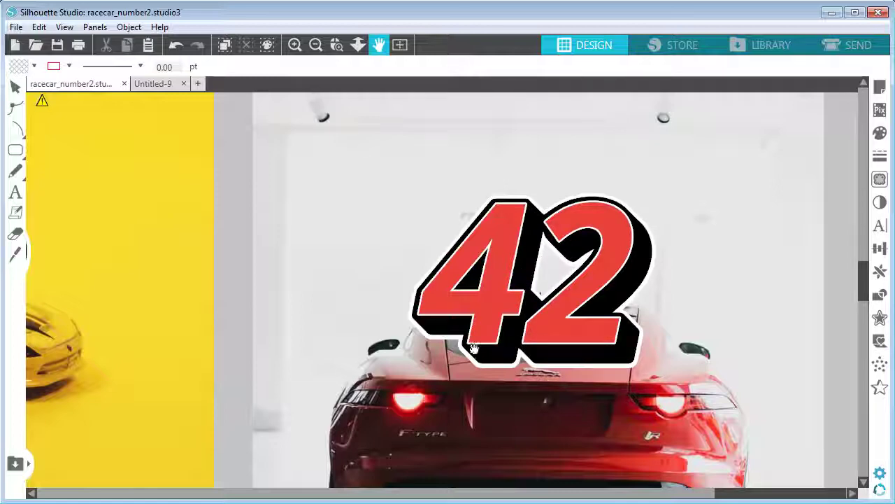
{"action": "left_click_drag", "start_coordinate": [150, 235], "coordinate": [508, 226]}
{"action": "left_click_drag", "start_coordinate": [459, 210], "coordinate": [555, 200]}
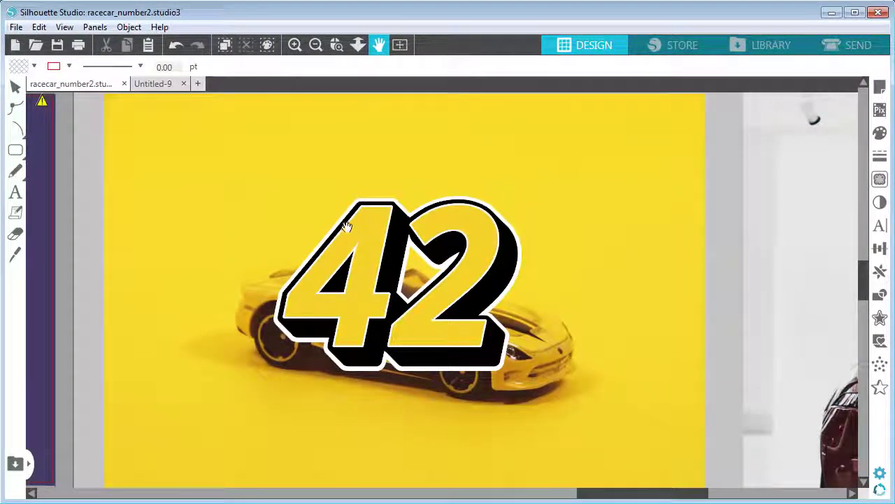
{"action": "left_click_drag", "start_coordinate": [240, 220], "coordinate": [600, 226]}
{"action": "left_click_drag", "start_coordinate": [683, 234], "coordinate": [450, 190]}
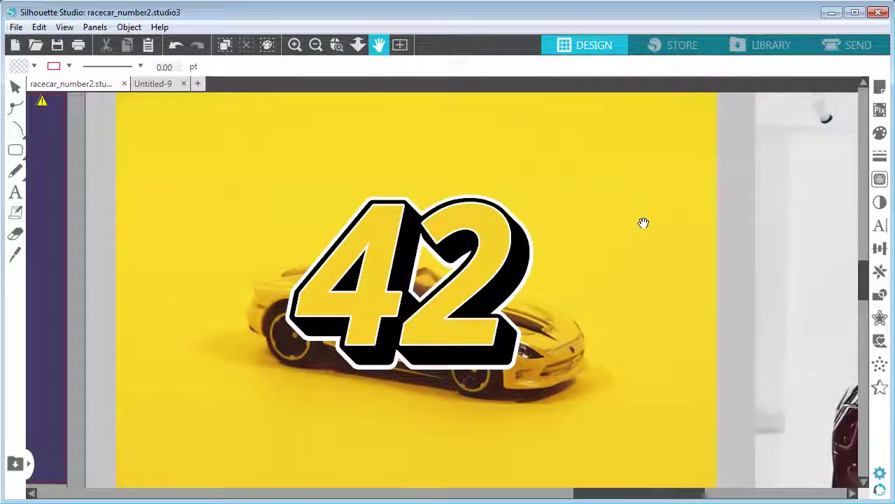
{"action": "left_click_drag", "start_coordinate": [644, 223], "coordinate": [325, 226]}
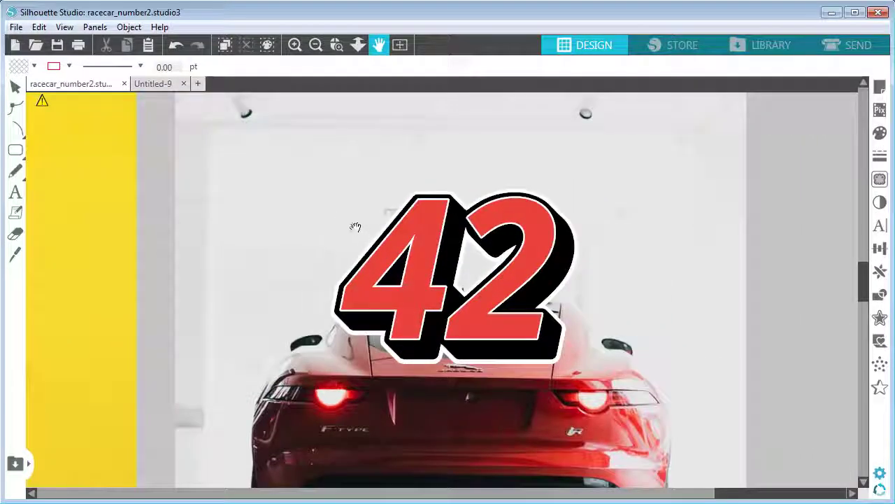